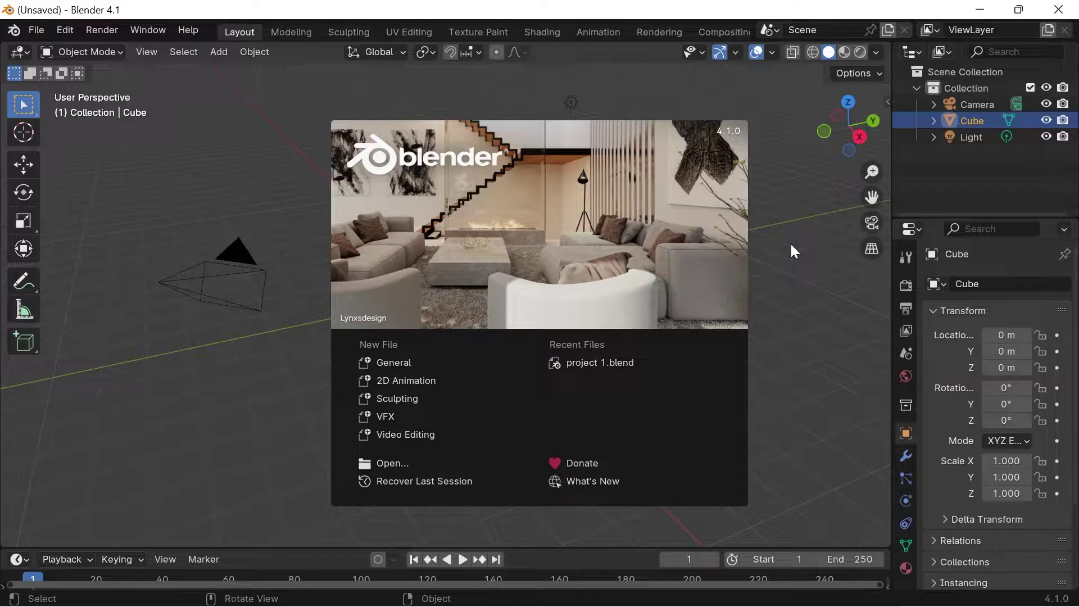
# Start a new General scene from the splash screen and bring up the save dialog
pyautogui.click(441, 361)
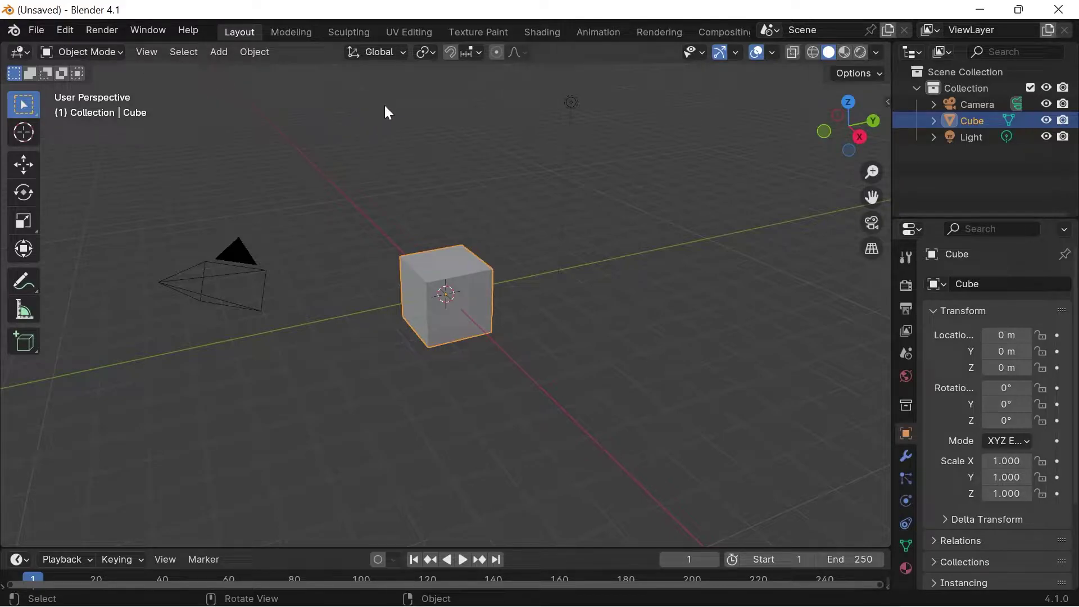
pyautogui.hotkey('ctrl', 's')
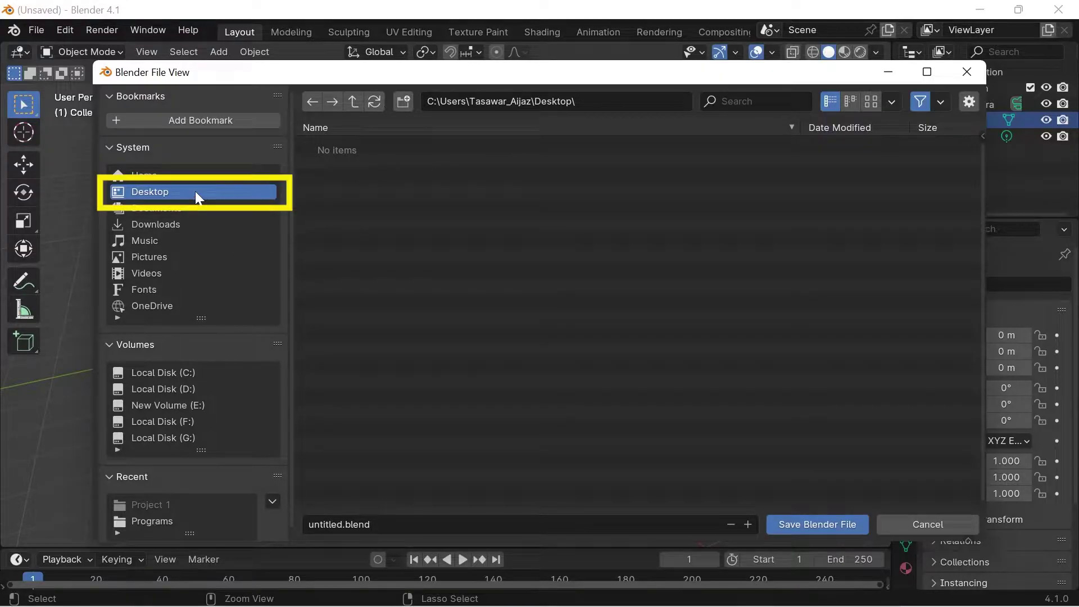
# Create a new folder named 'Project 1' on the Desktop in the save browser
pyautogui.rightClick(432, 213)
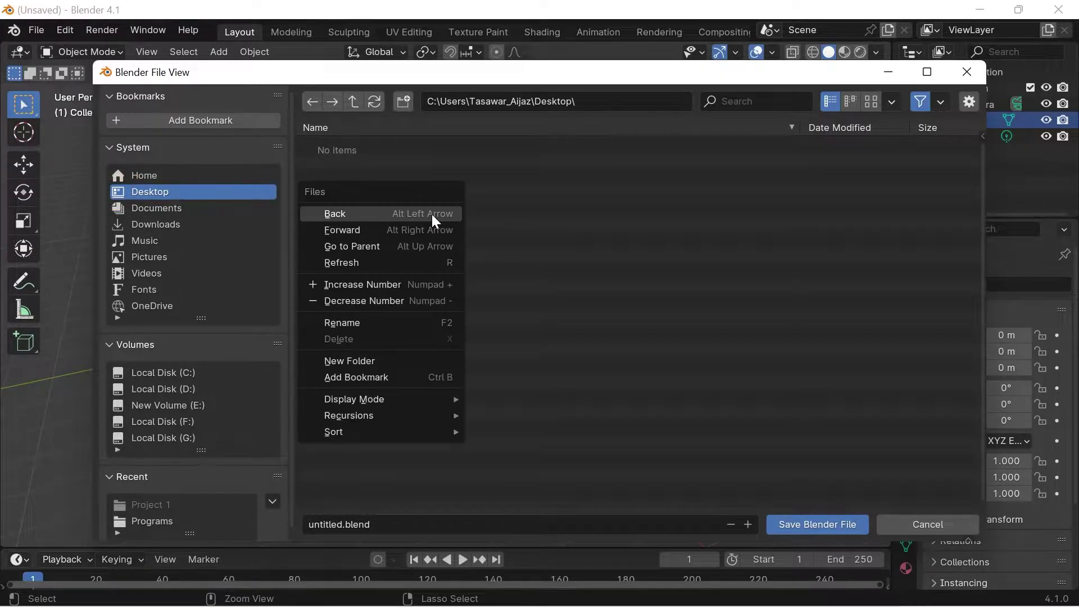
pyautogui.click(379, 360)
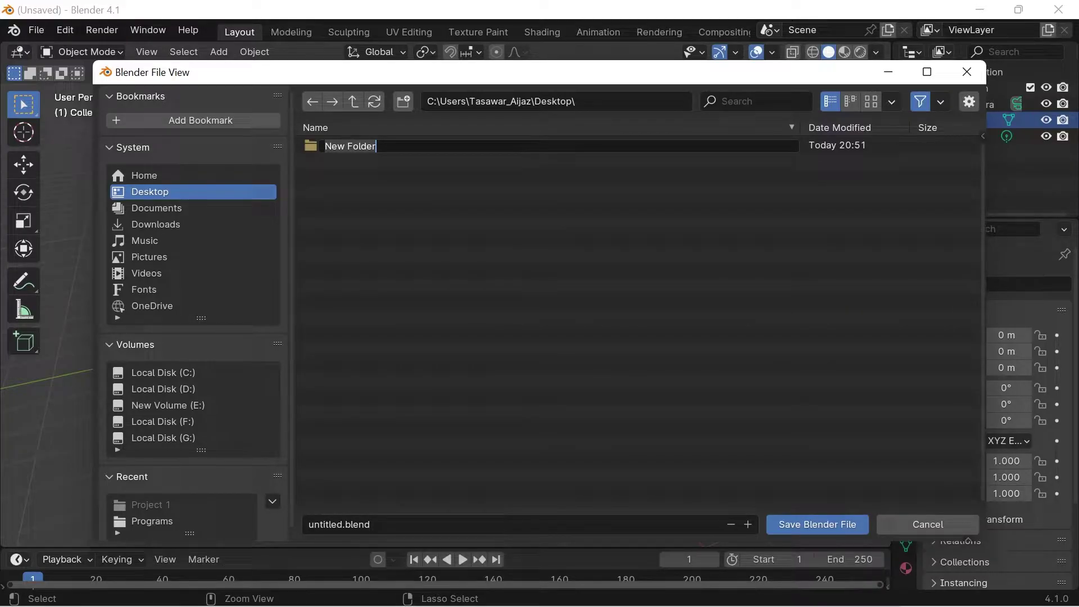
pyautogui.write('Projec')
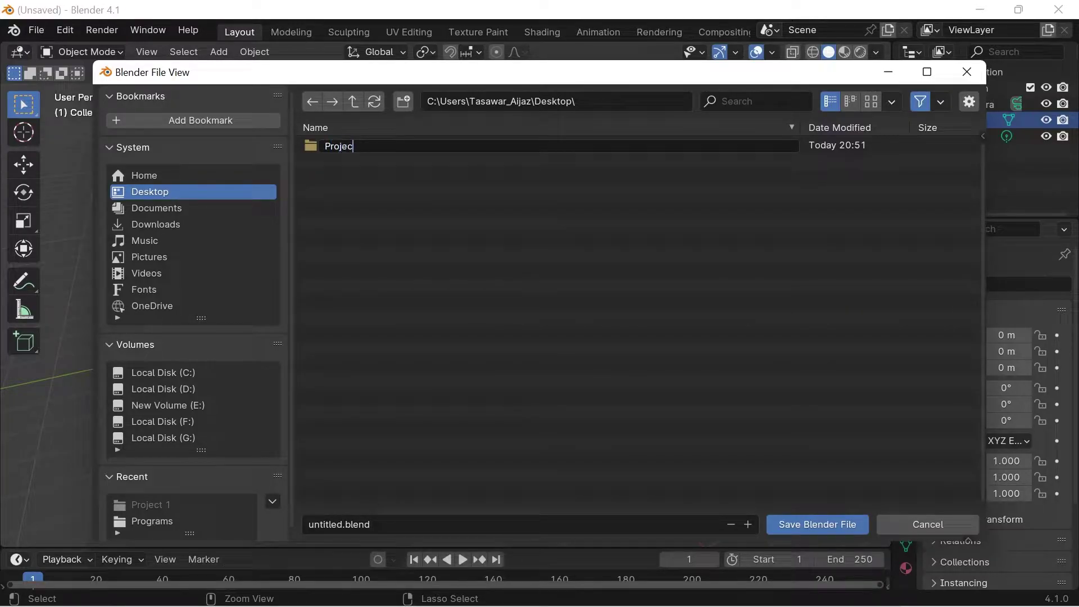
pyautogui.write('t 1')
pyautogui.press('Return')
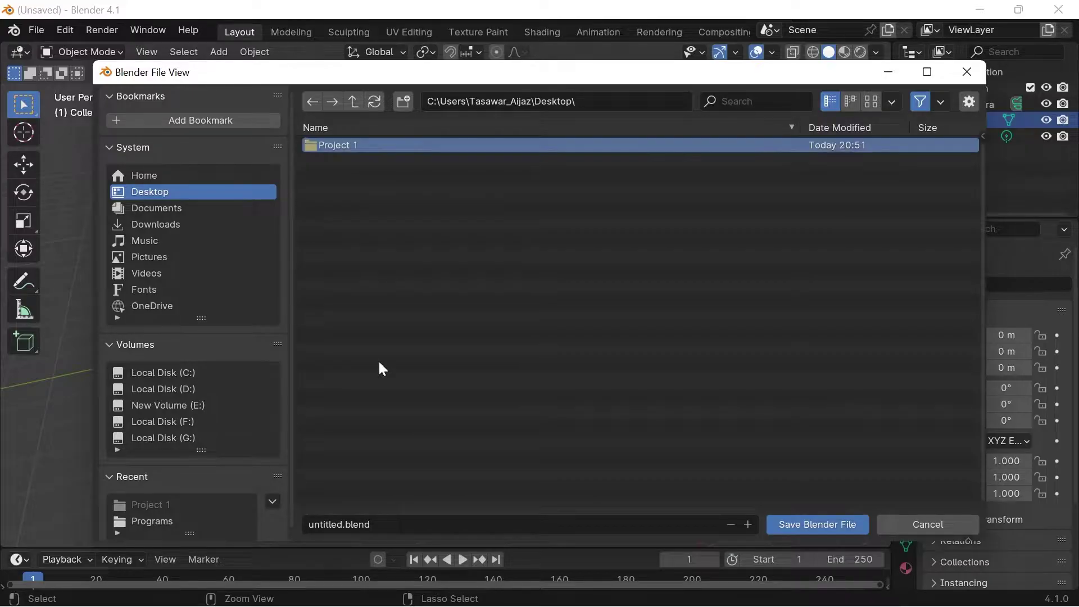
# Save the scene as 'Project 1.blend' inside the Project 1 folder
pyautogui.click(466, 144)
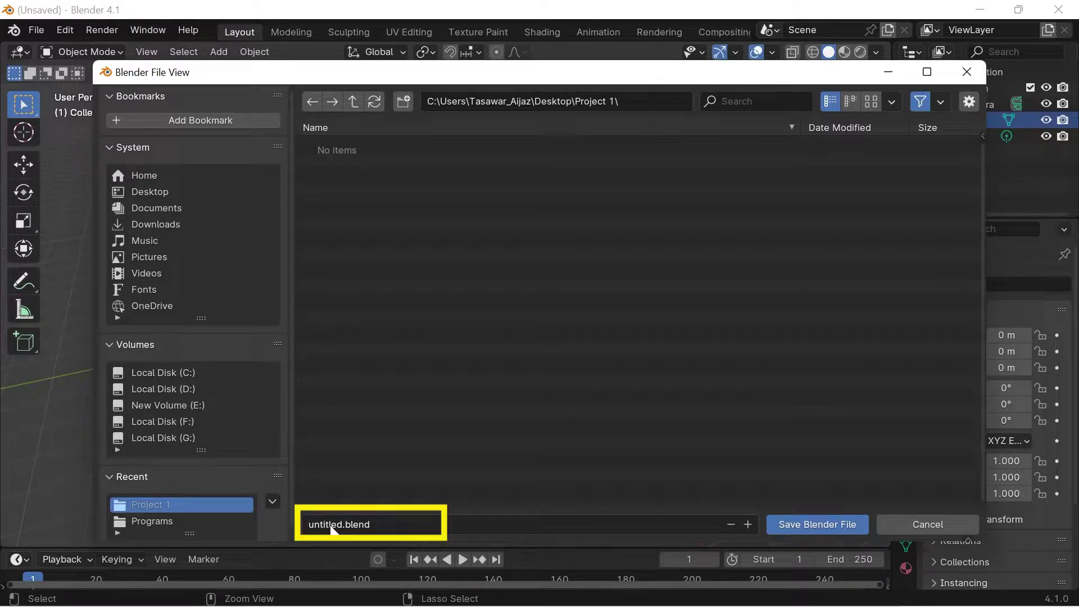
pyautogui.click(366, 531)
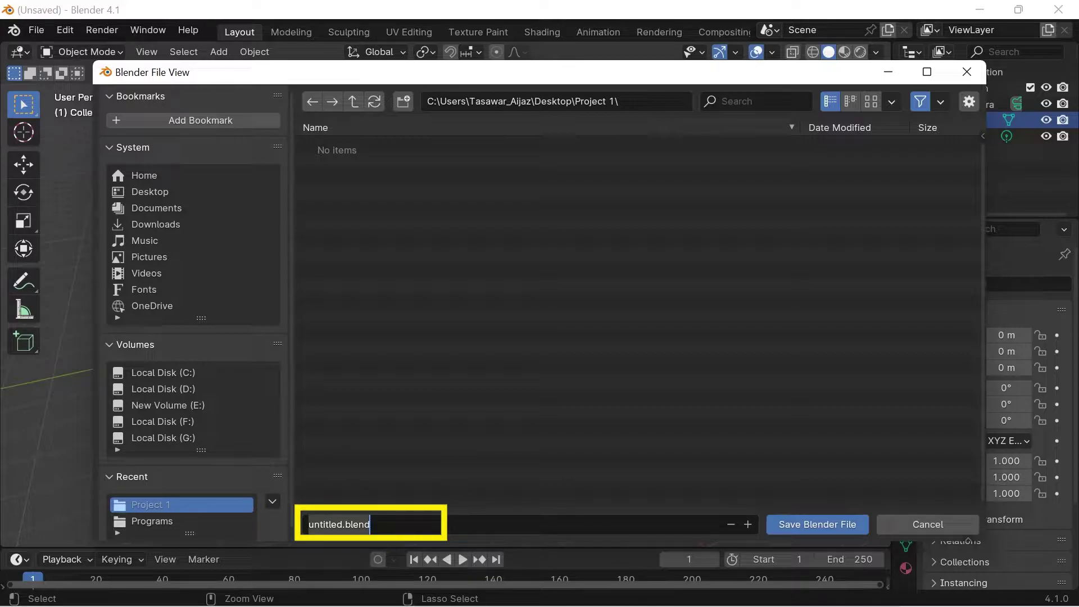
pyautogui.write('Pro')
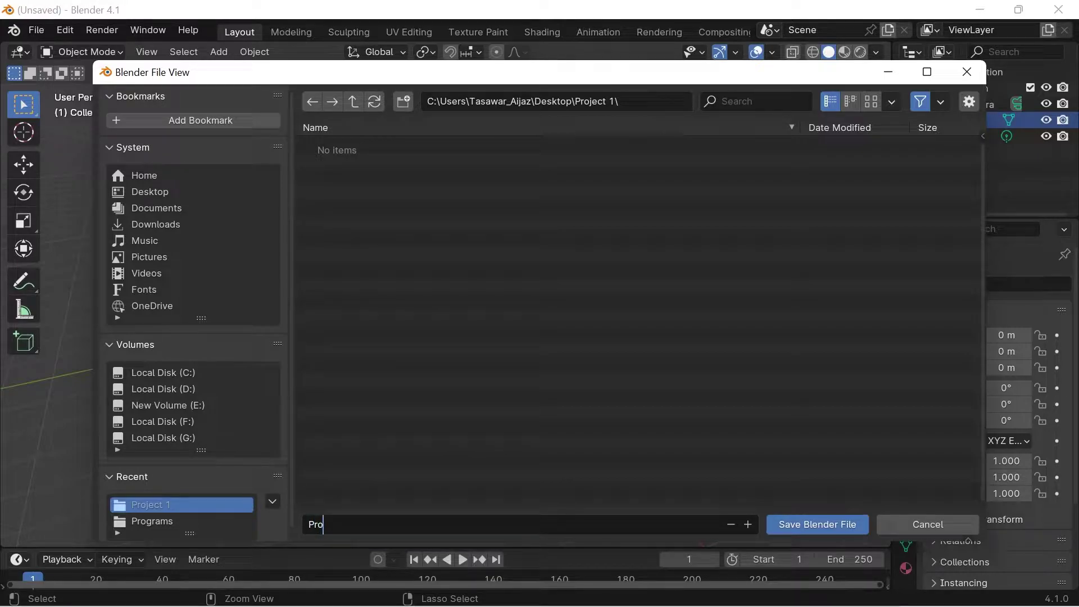
pyautogui.write('ject 1')
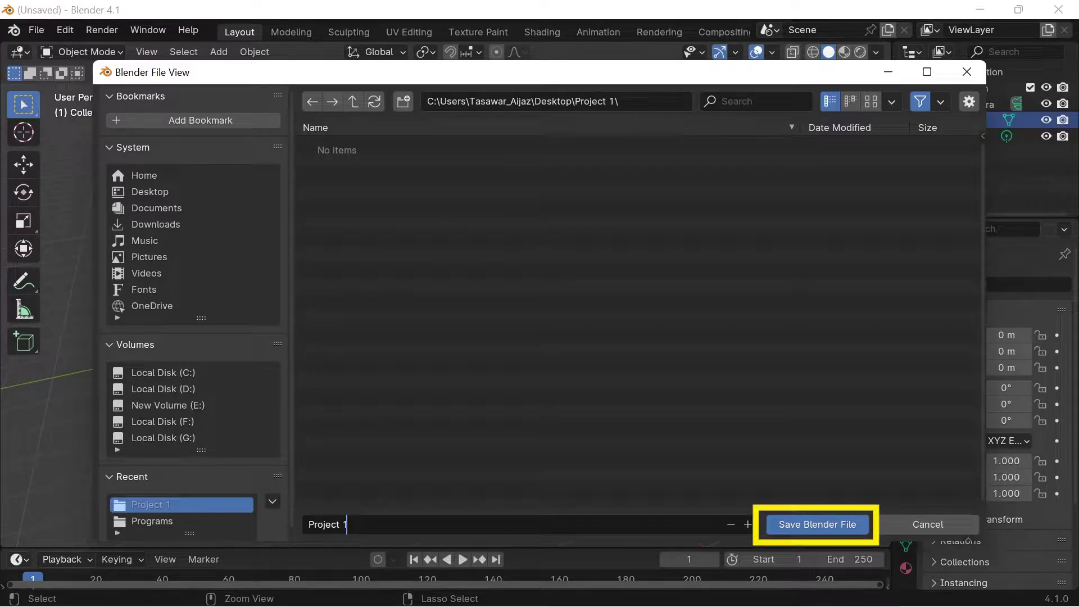
pyautogui.click(828, 525)
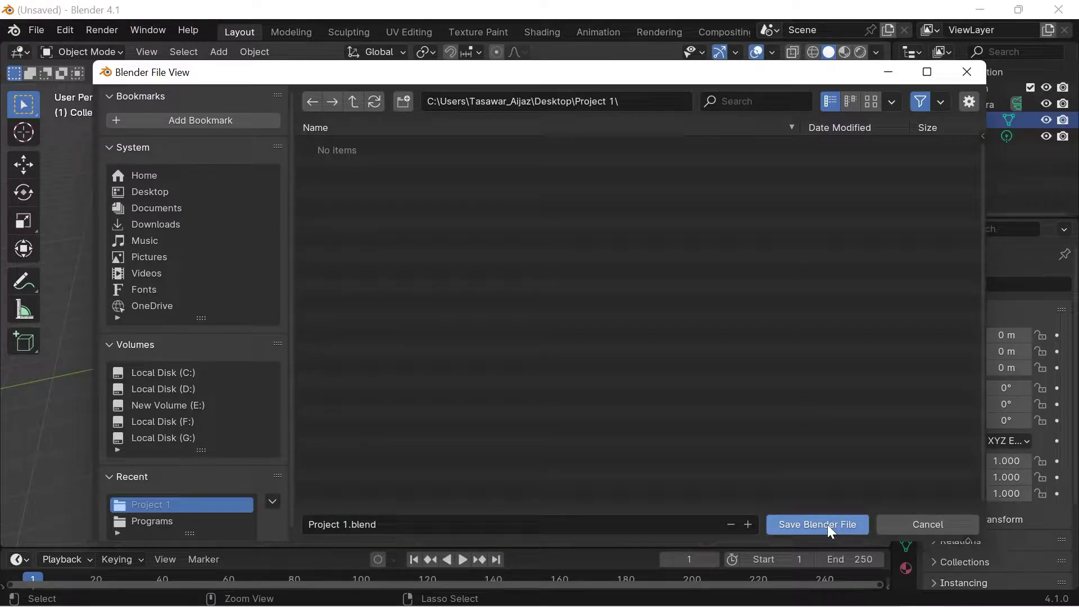
pyautogui.click(827, 524)
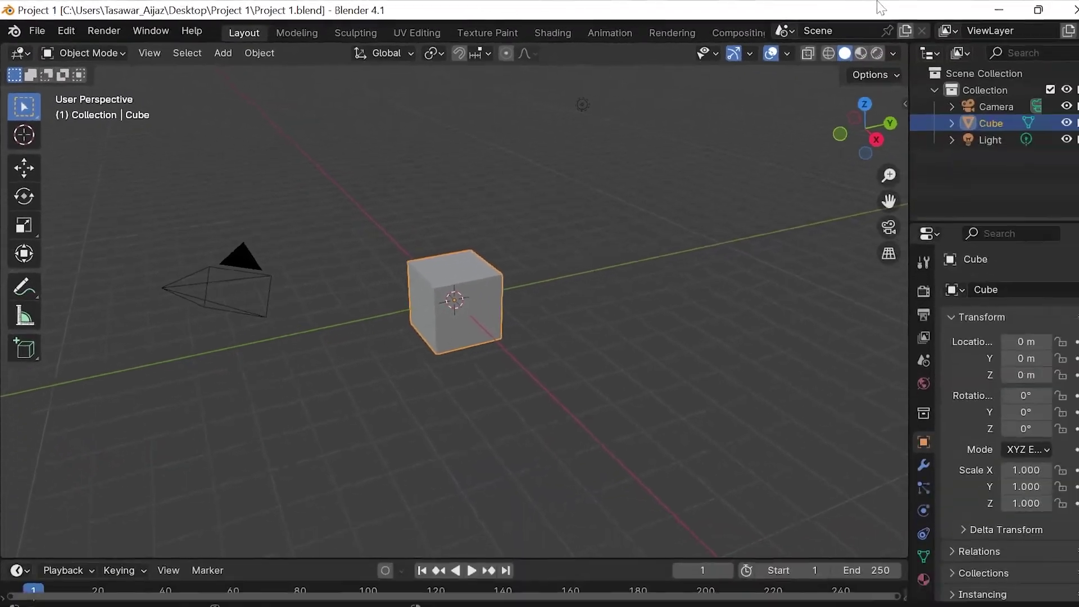
# Minimize Blender to reveal the desktop and its Project 1 folder
pyautogui.click(976, 7)
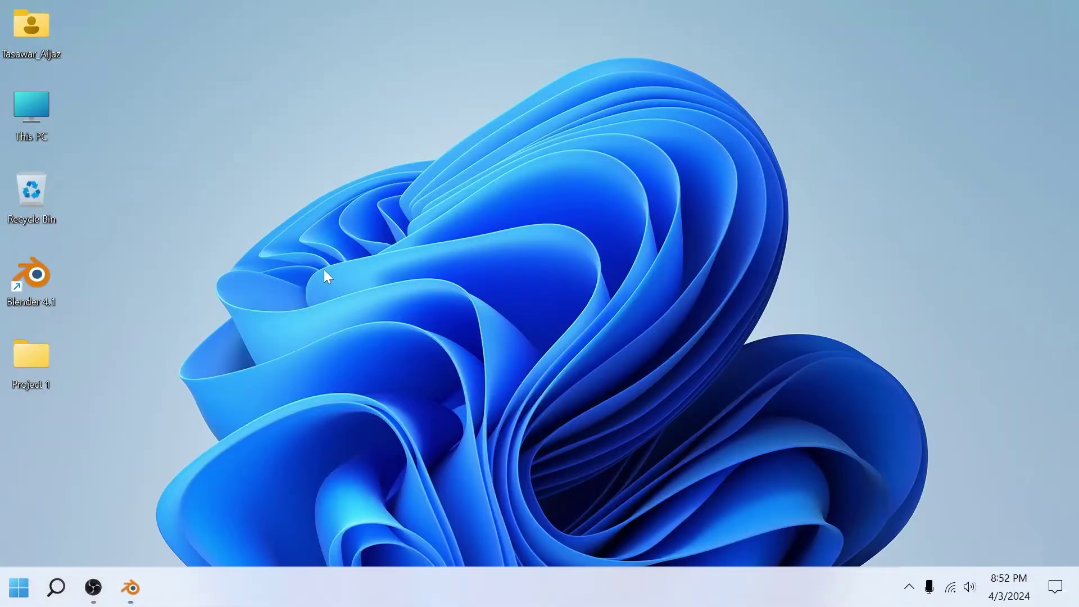
# Check the Project 1 folder's Blender file in File Explorer, then return to Blender
pyautogui.doubleClick(44, 358)
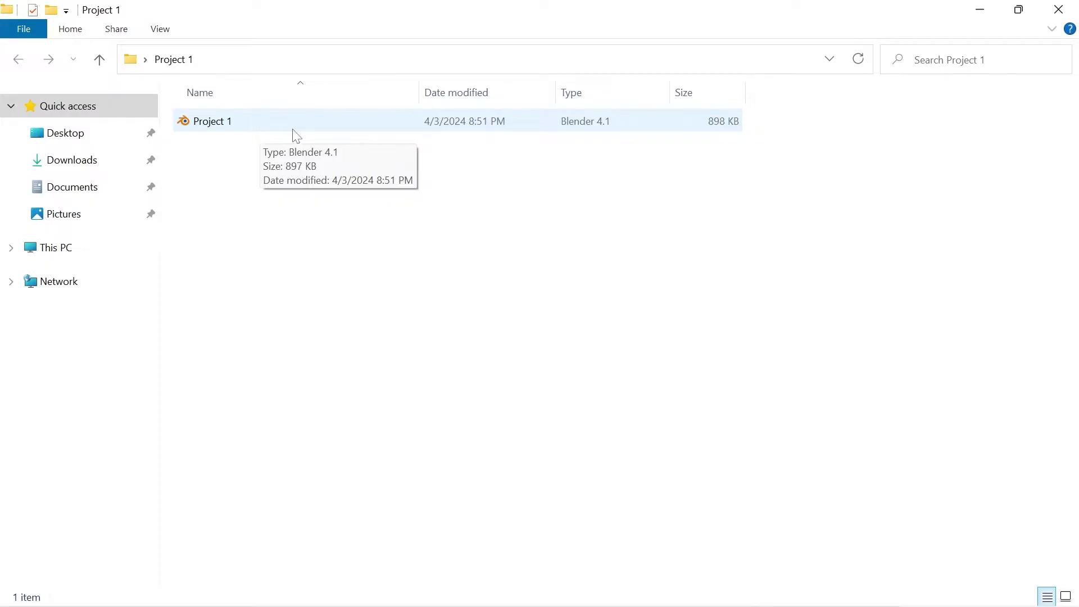
pyautogui.click(1058, 10)
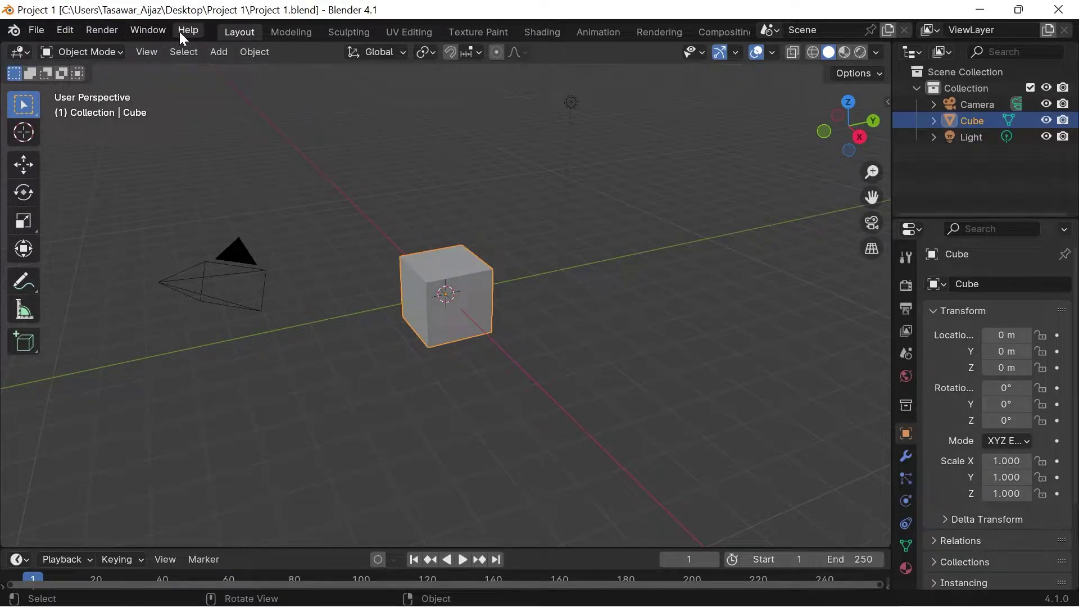
pyautogui.click(46, 32)
# Make the timeline taller and nudge the Outliner–Properties border down slightly
pyautogui.moveTo(565, 546); pyautogui.dragTo(575, 365)
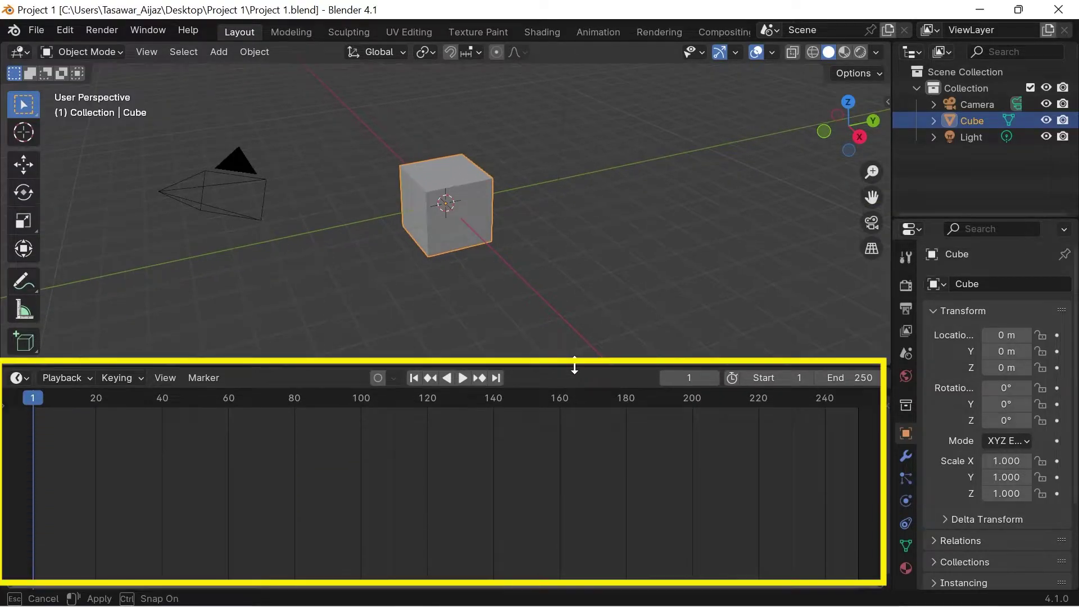
pyautogui.moveTo(575, 365)
pyautogui.mouseDown()
pyautogui.moveTo(585, 513)
pyautogui.moveTo(580, 371)
pyautogui.moveTo(572, 478)
pyautogui.mouseUp()
pyautogui.moveTo(1031, 218)
pyautogui.mouseDown()
pyautogui.moveTo(1021, 337)
pyautogui.moveTo(1017, 185)
pyautogui.moveTo(1013, 294)
pyautogui.moveTo(1014, 233)
pyautogui.mouseUp()
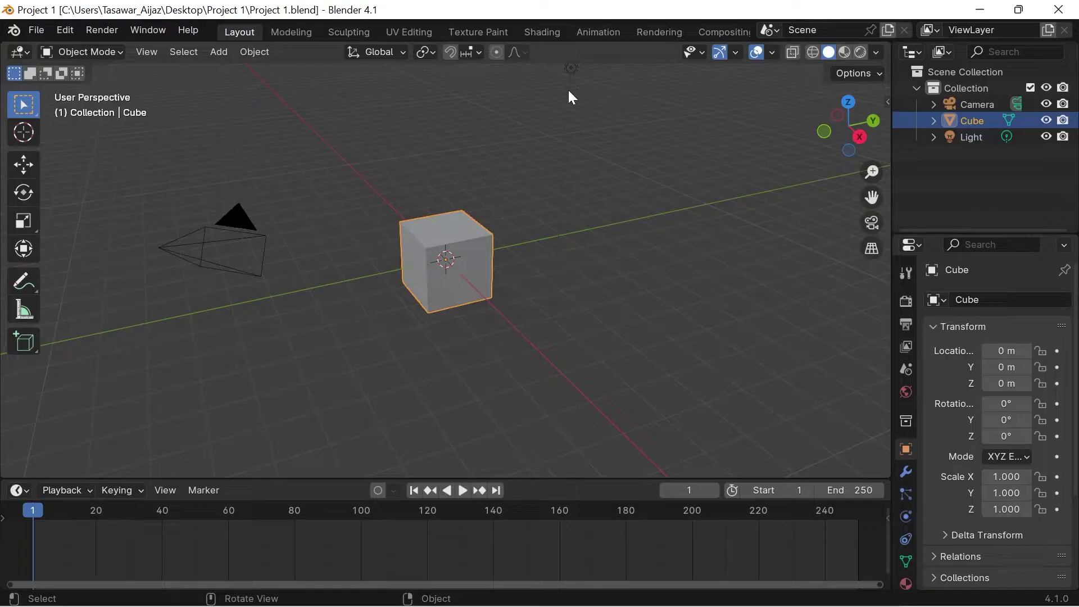
# Pass through Modeling to the Animation workspace with its dope sheet and 1–250 timeline
pyautogui.click(298, 32)
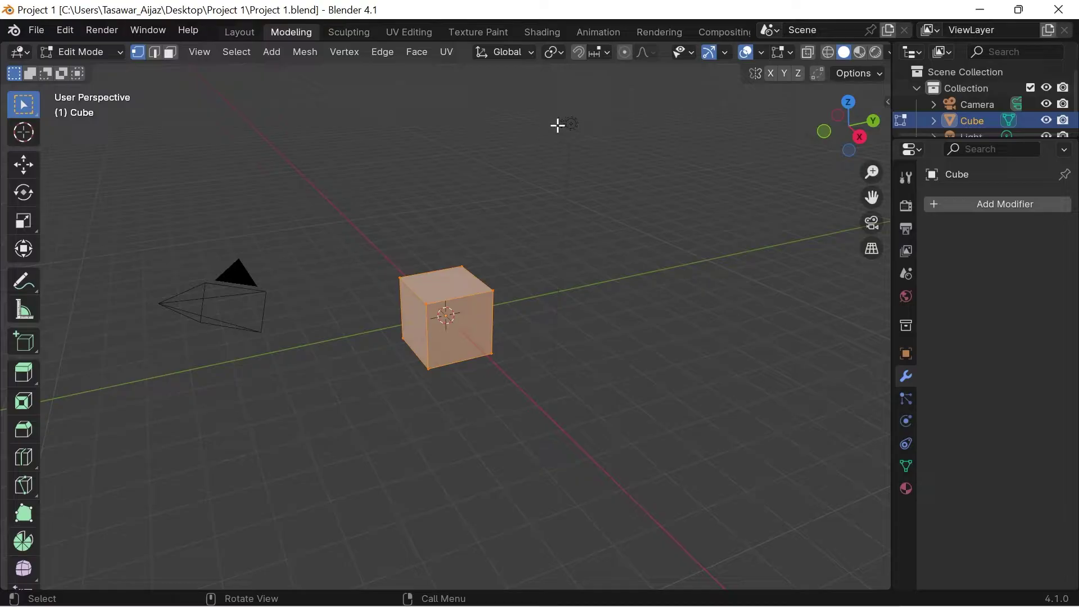
pyautogui.click(598, 32)
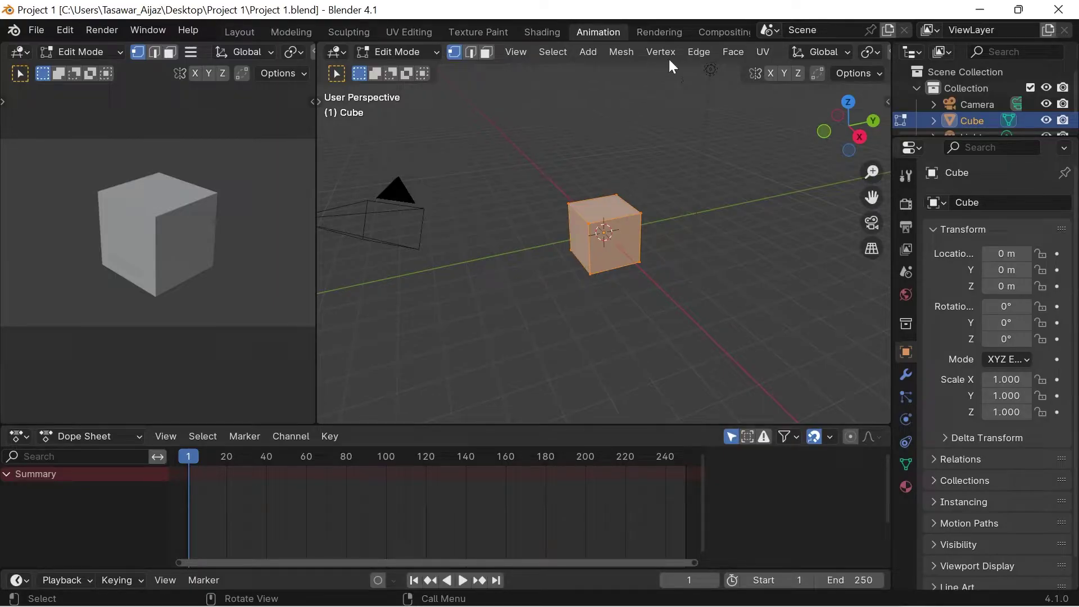
# Visit Compositing, then settle on Shading with the cube's Material in the shader editor
pyautogui.click(714, 33)
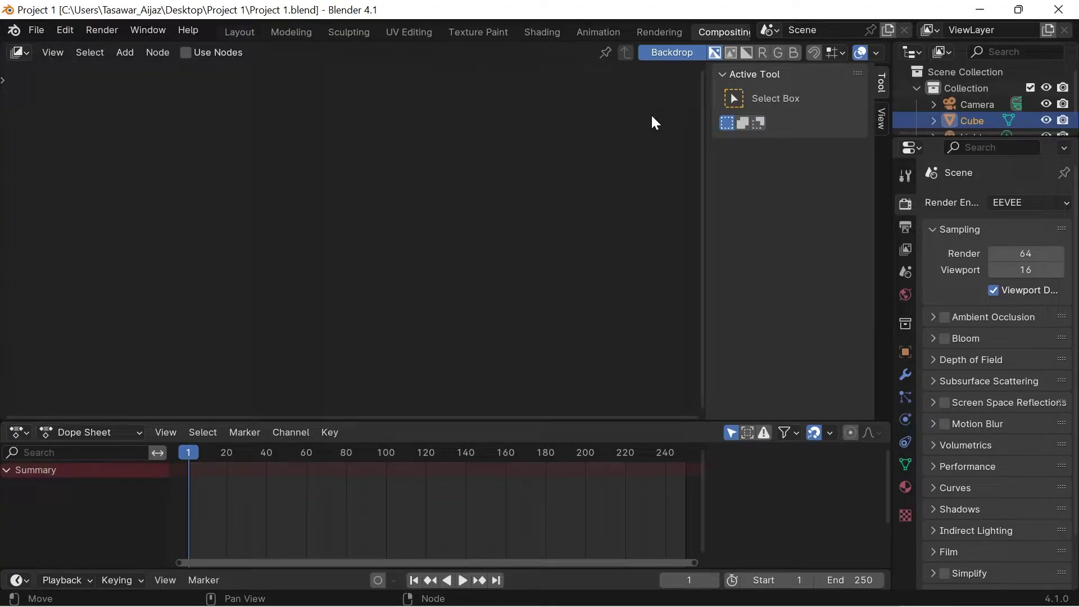
pyautogui.click(556, 35)
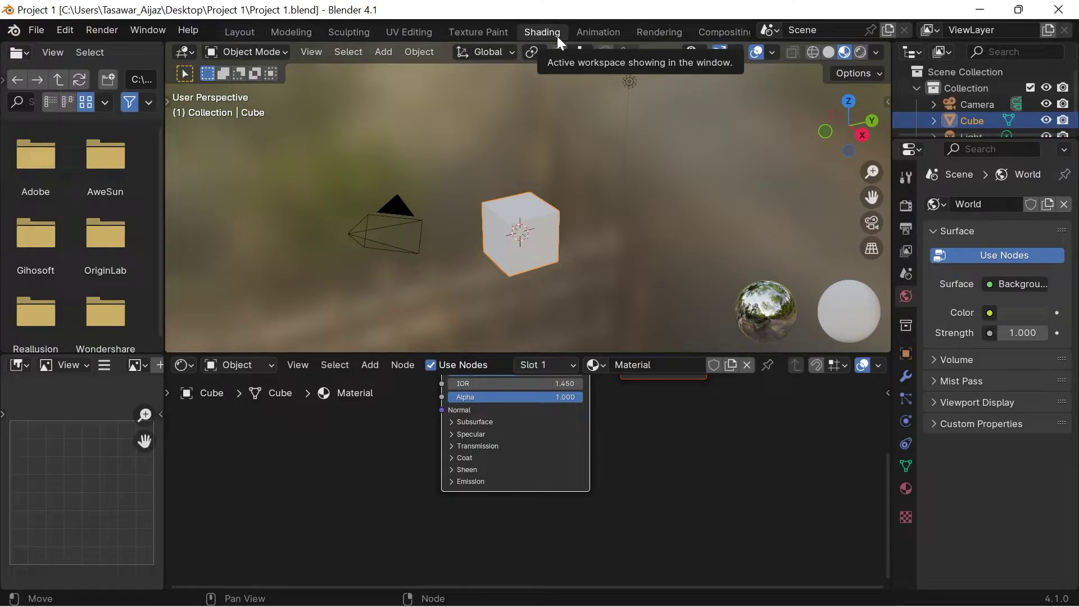
# Cycle Modeling, Sculpting, then back to Modeling with the cube in Edit Mode
pyautogui.click(302, 35)
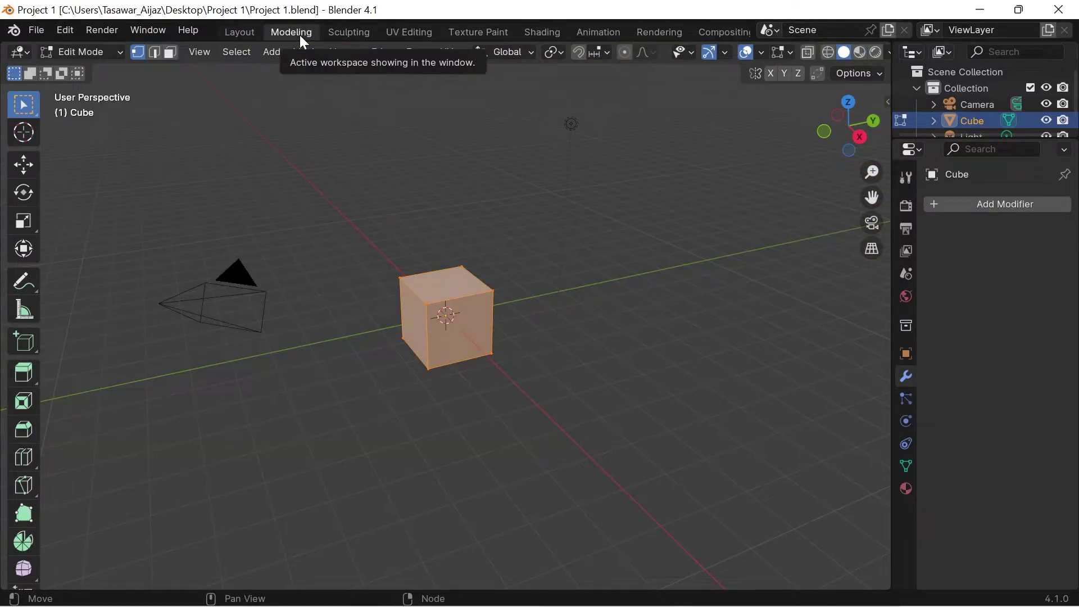
pyautogui.click(353, 35)
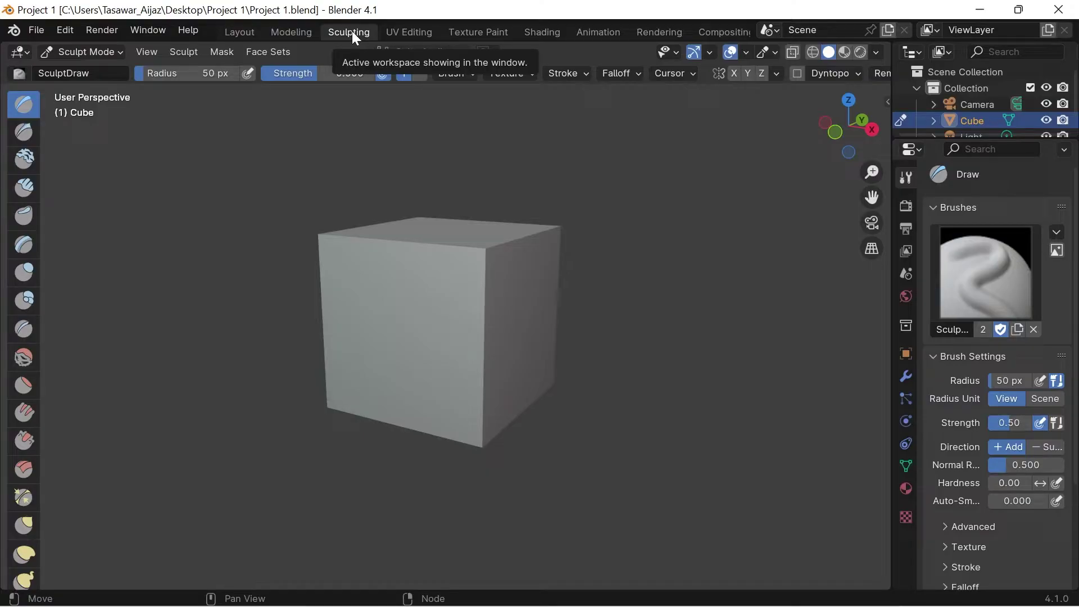
pyautogui.click(305, 33)
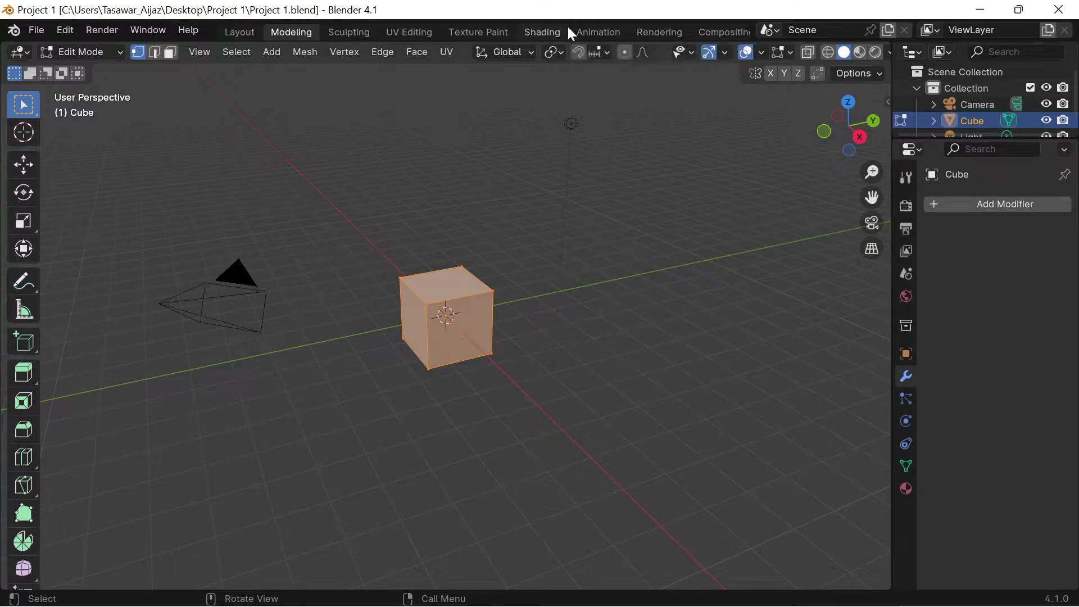
pyautogui.scroll(-2, 568, 28)
pyautogui.scroll(-4, 568, 28)
pyautogui.scroll(-2, 569, 28)
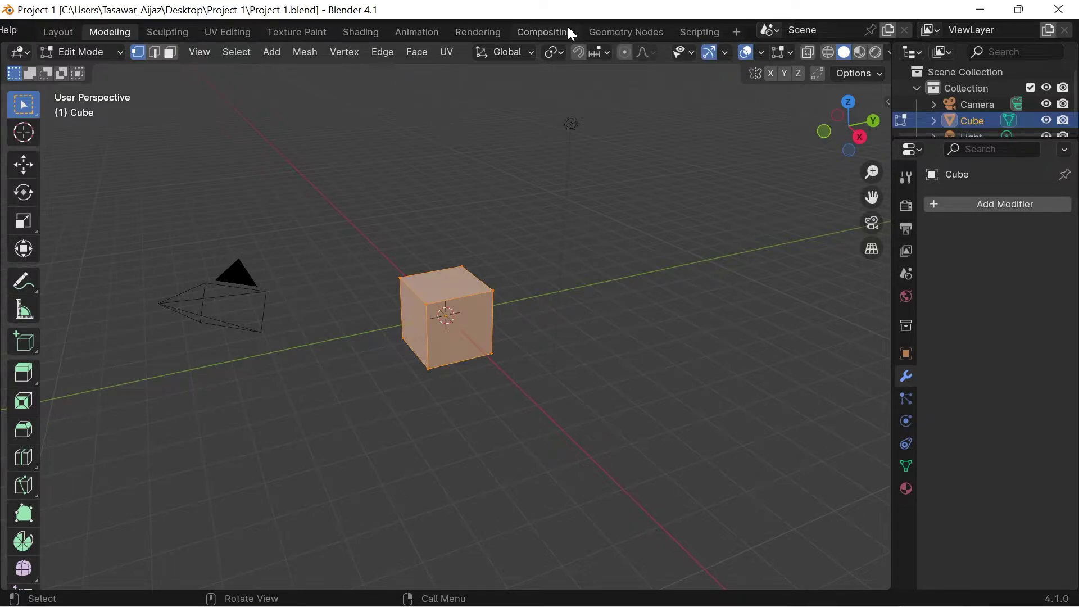
pyautogui.scroll(4, 568, 28)
pyautogui.scroll(2, 568, 28)
pyautogui.scroll(2, 568, 28)
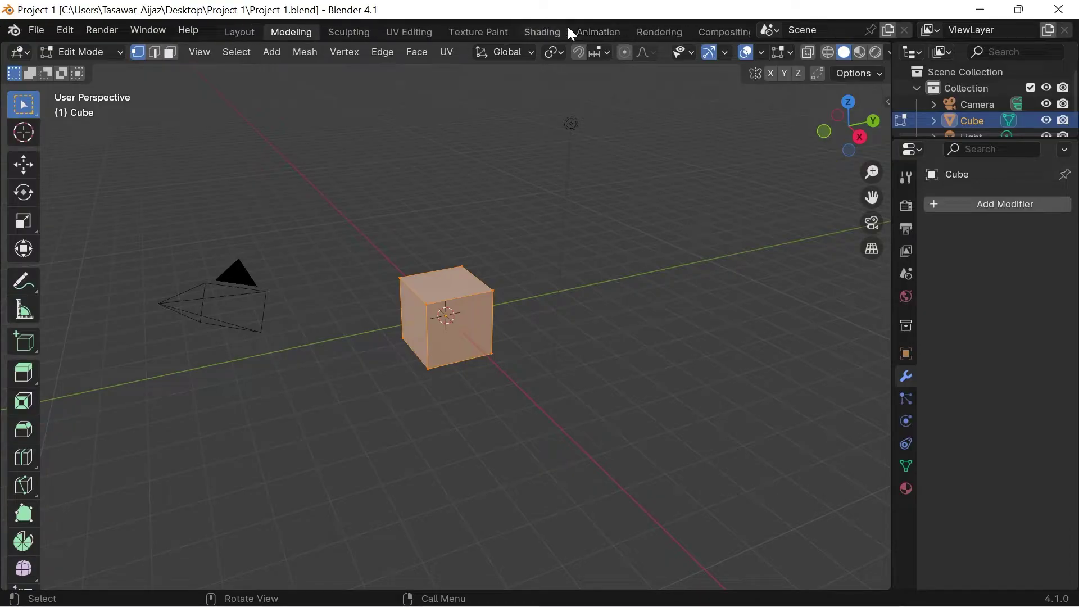
pyautogui.scroll(-2, 568, 25)
pyautogui.scroll(-3, 567, 26)
pyautogui.scroll(-1, 568, 26)
pyautogui.scroll(-2, 567, 26)
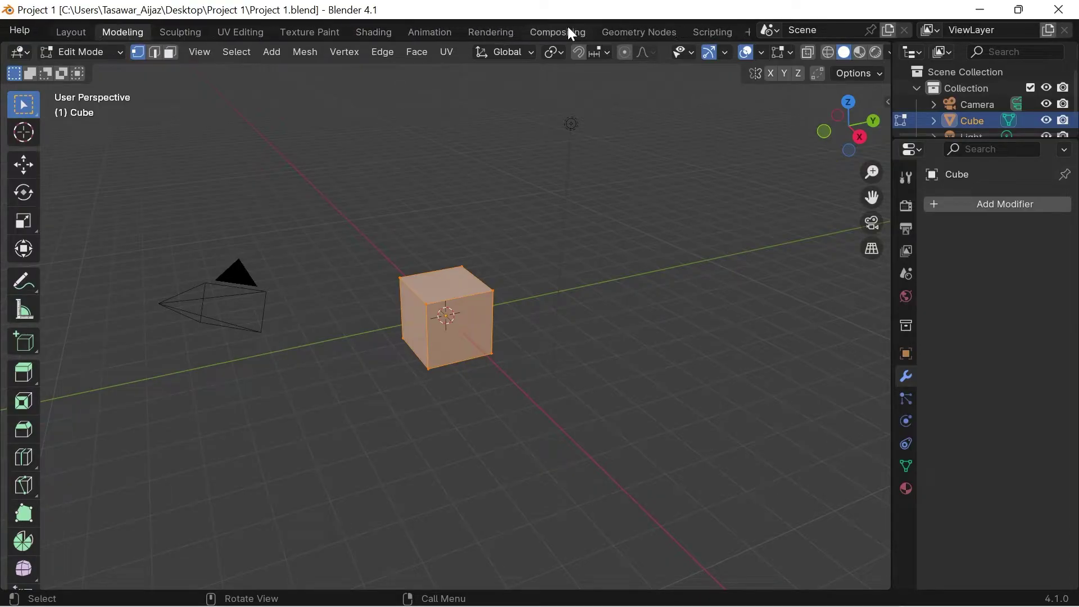
pyautogui.scroll(-1, 567, 28)
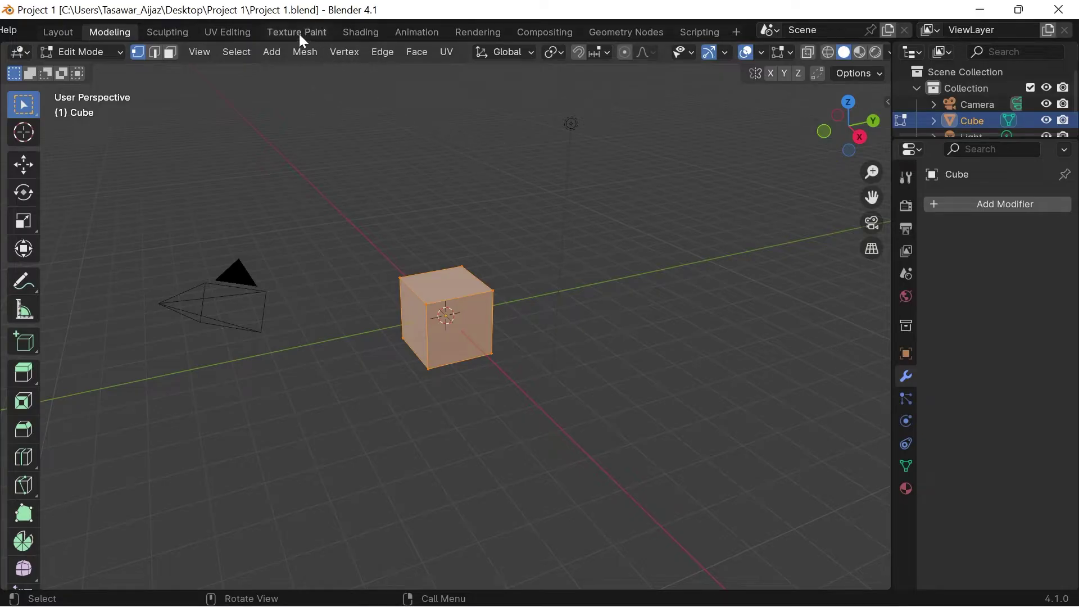
pyautogui.scroll(2, 288, 29)
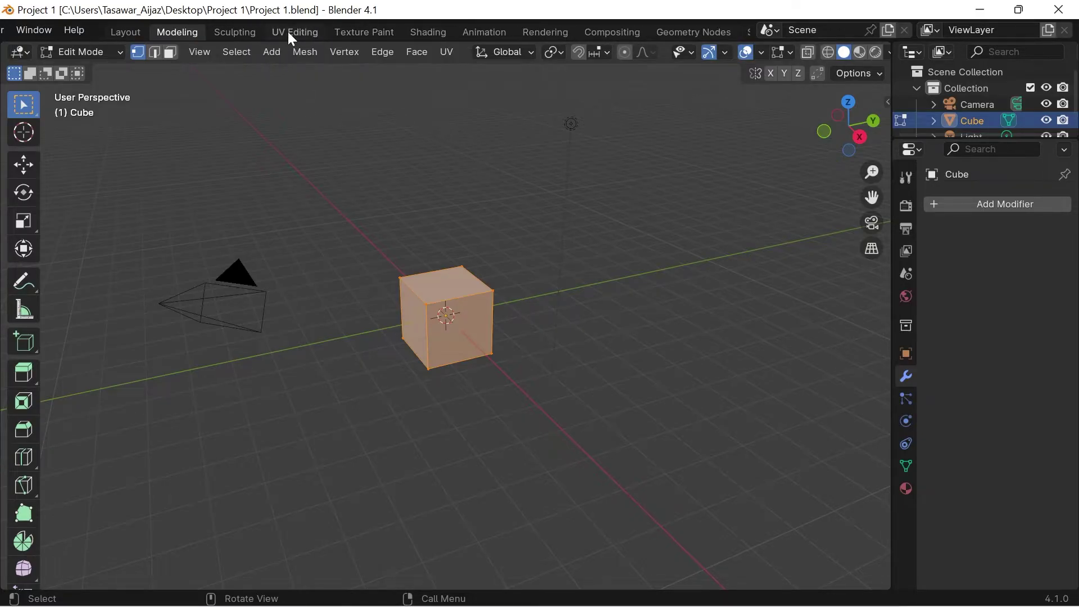
pyautogui.scroll(1, 288, 31)
pyautogui.scroll(3, 288, 32)
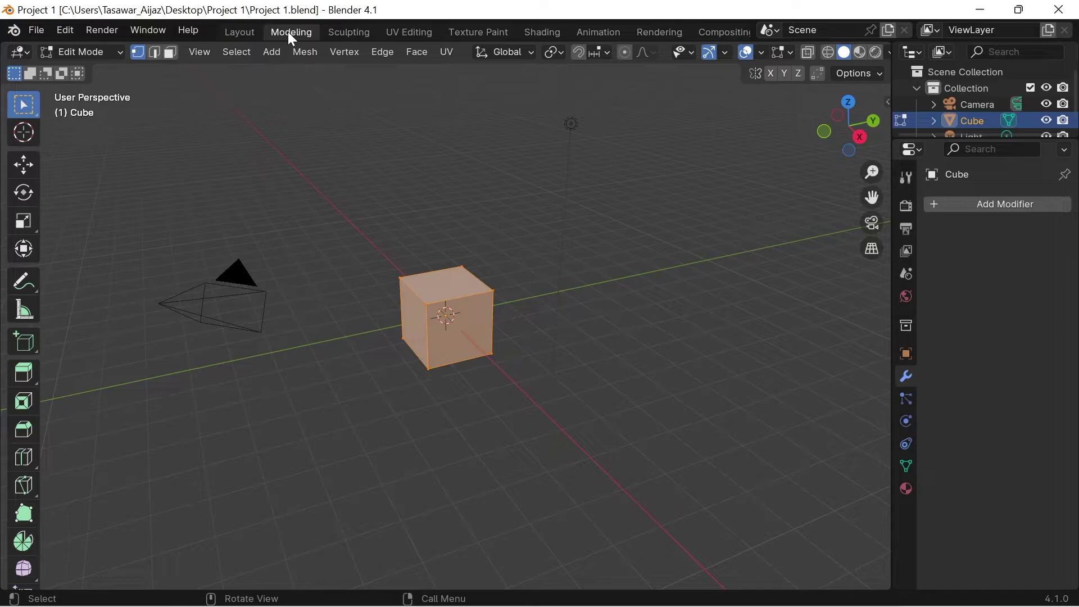
pyautogui.scroll(-1, 289, 34)
pyautogui.scroll(-3, 289, 34)
pyautogui.scroll(-1, 289, 33)
# Return the cube from Edit Mode to Object Mode in the Modeling viewport
pyautogui.scroll(-1, 289, 34)
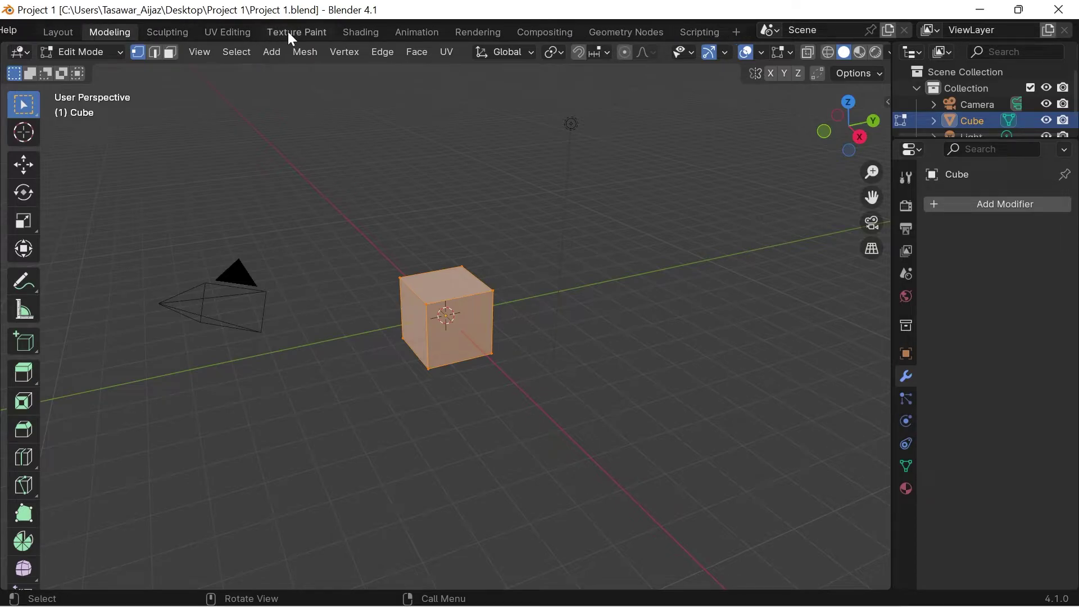
pyautogui.scroll(3, 287, 31)
pyautogui.scroll(3, 288, 32)
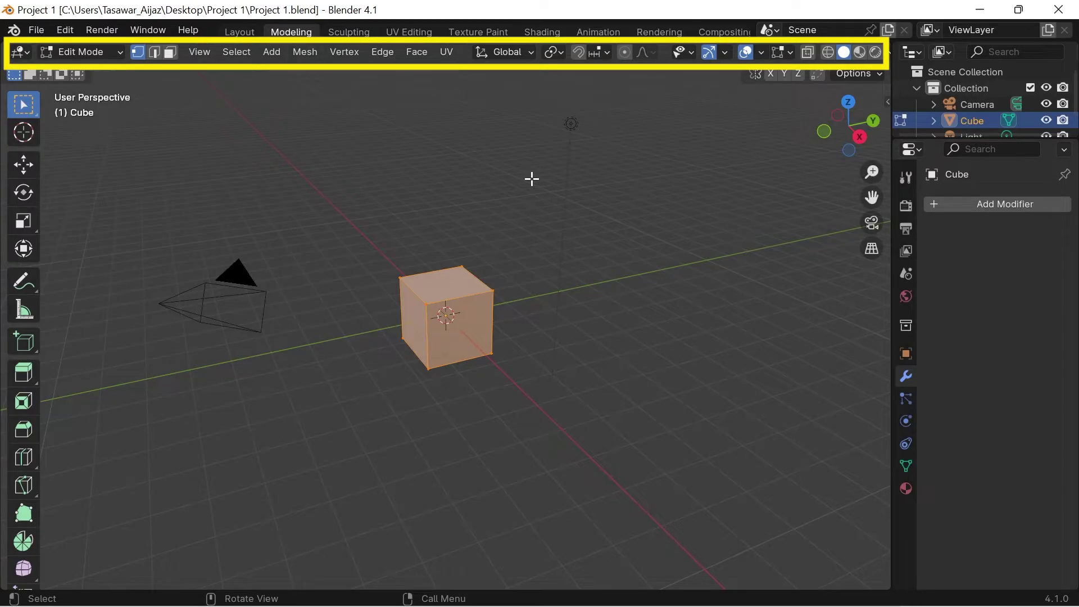
pyautogui.press('Tab')
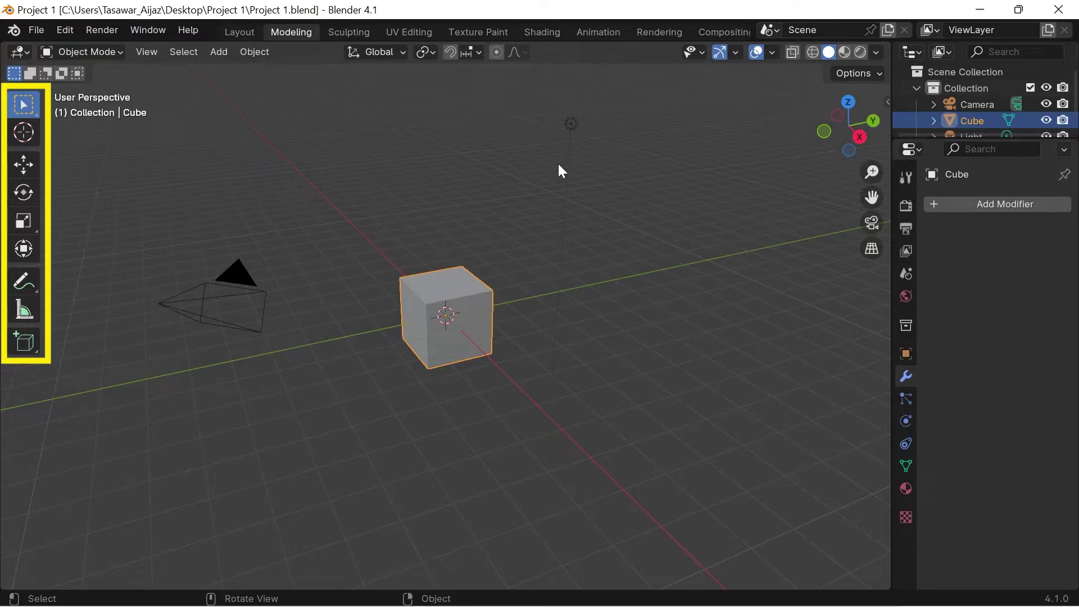
# Deselect the cube and toggle the viewport toolbar off and on
pyautogui.click(471, 172)
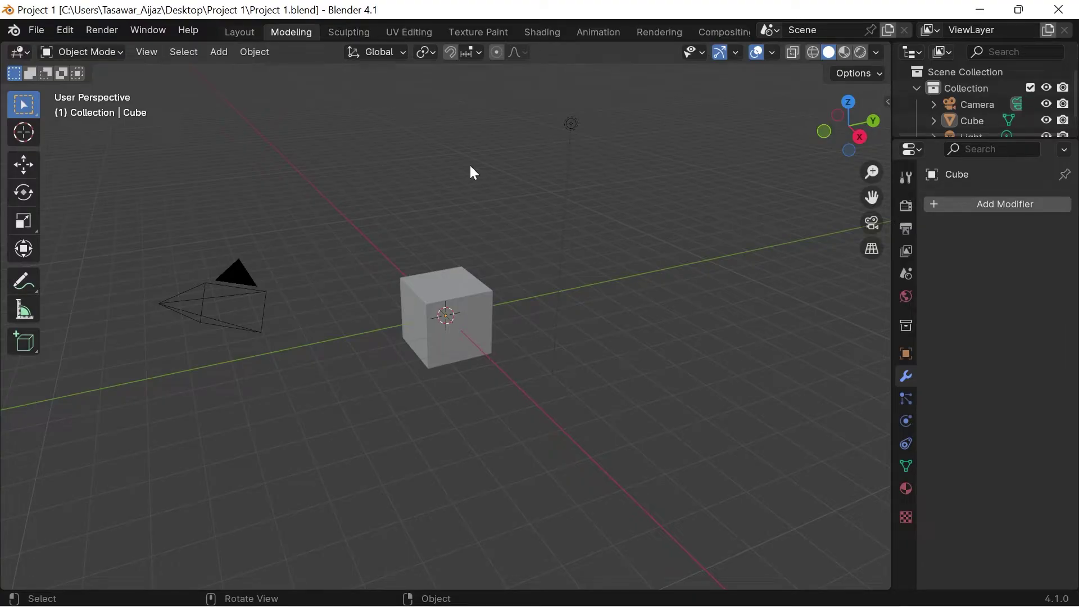
pyautogui.press('t')
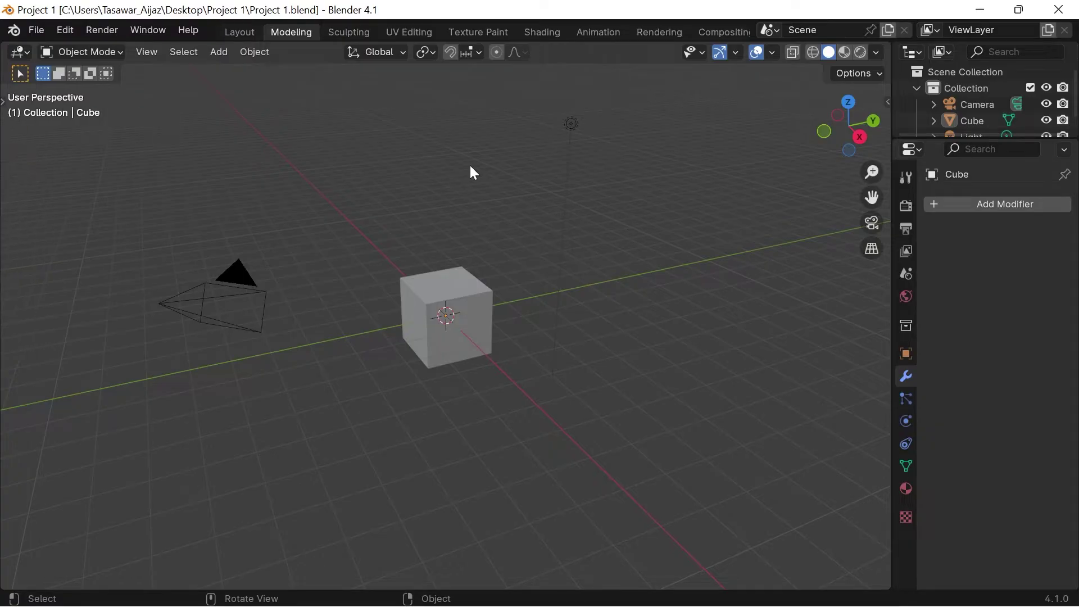
pyautogui.press('t')
pyautogui.press('t')
pyautogui.press('t')
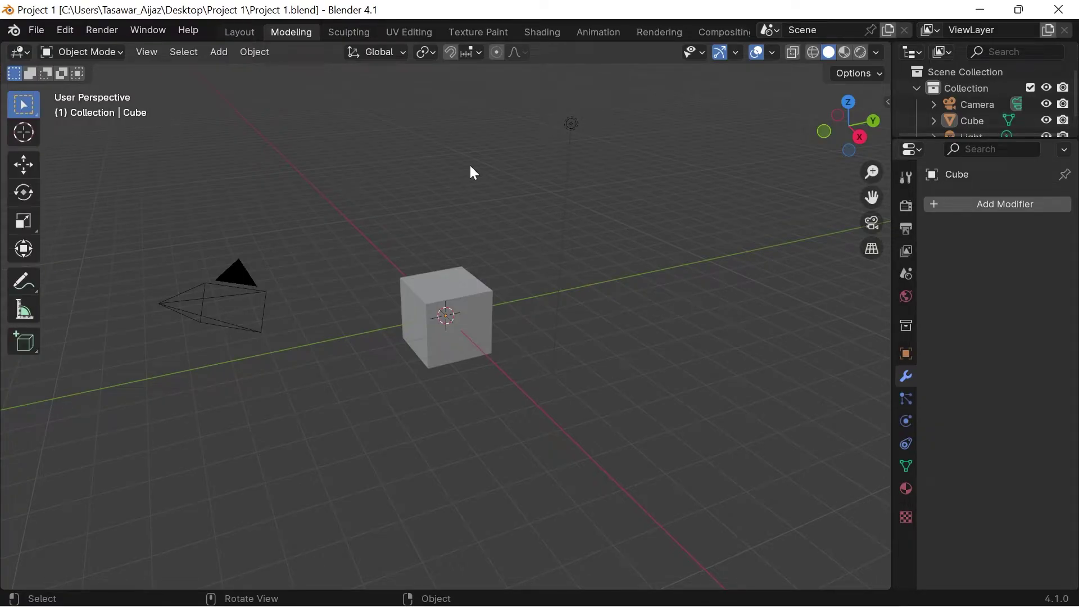
pyautogui.press('t')
pyautogui.press('t')
# Toggle the sidebar to check the cube's transform: location 0 m, scale 1.000, 2 m dimensions
pyautogui.press('n')
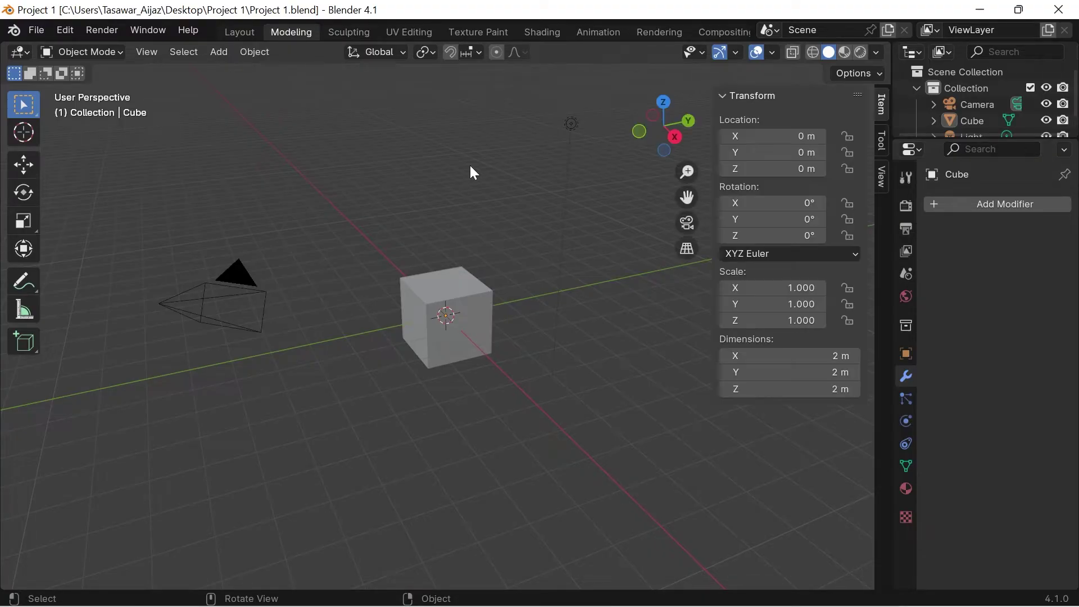
pyautogui.press('n')
pyautogui.press('n')
pyautogui.press('n')
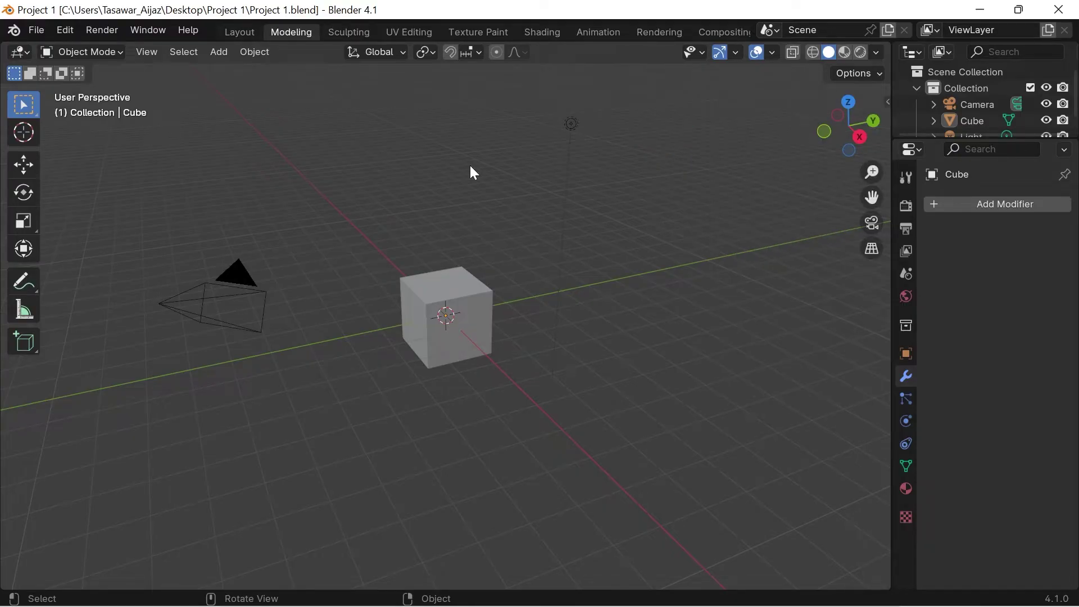
pyautogui.press('n')
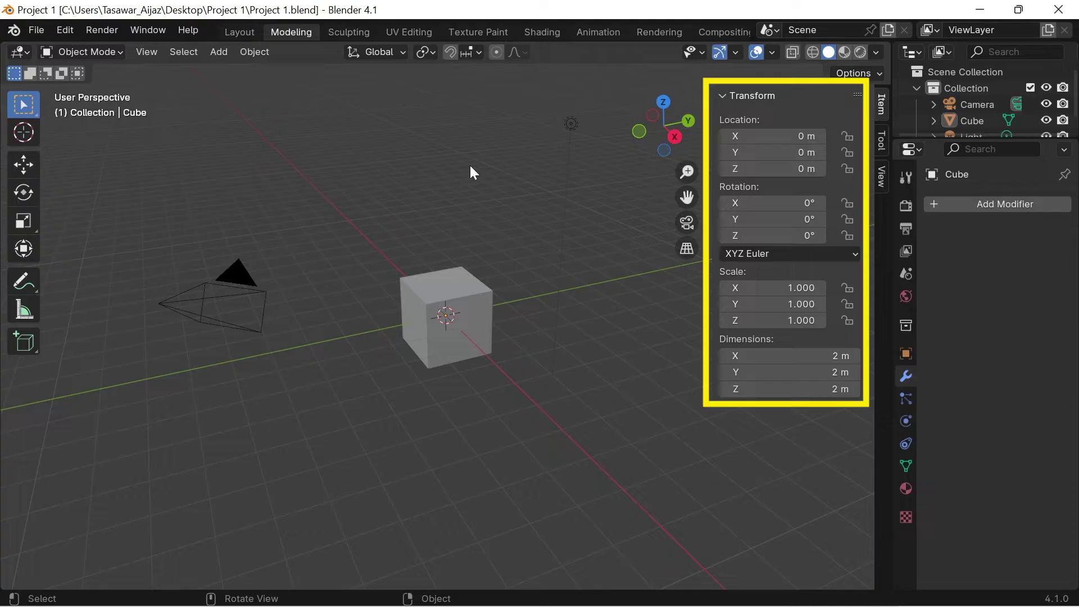
# Hide the sidebar, heighten the Outliner, and select the camera, cube and light in the viewport
pyautogui.press('n')
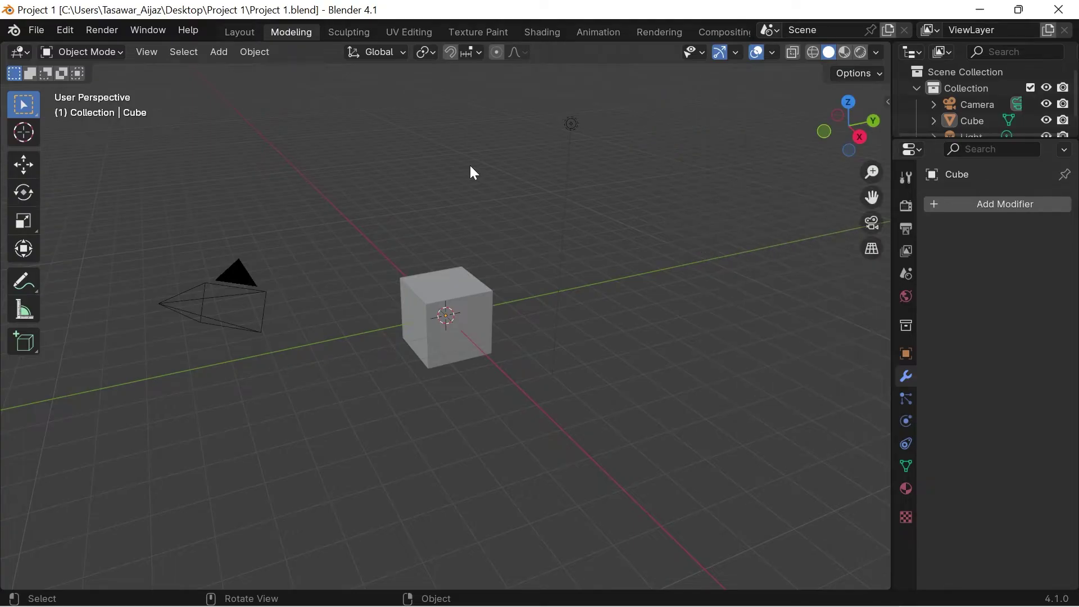
pyautogui.moveTo(970, 140); pyautogui.dragTo(963, 265)
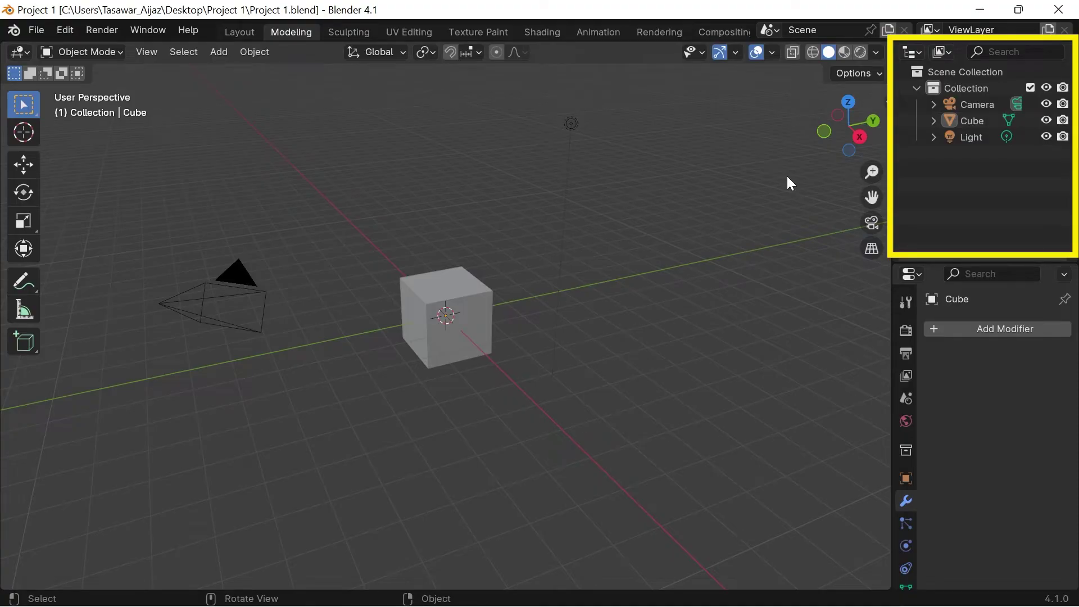
pyautogui.click(236, 279)
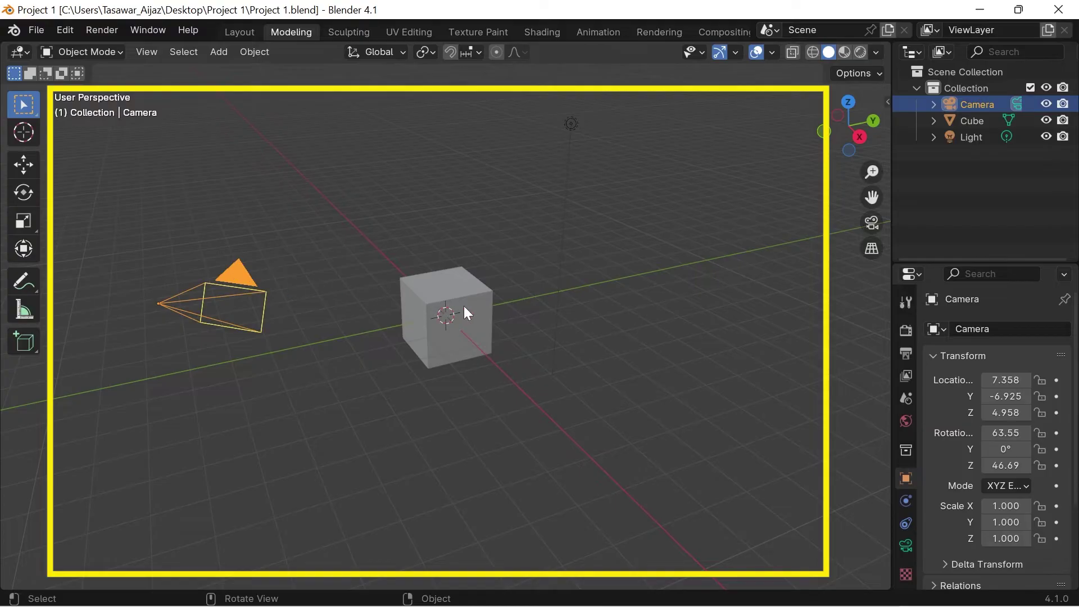
pyautogui.click(464, 306)
pyautogui.click(646, 140)
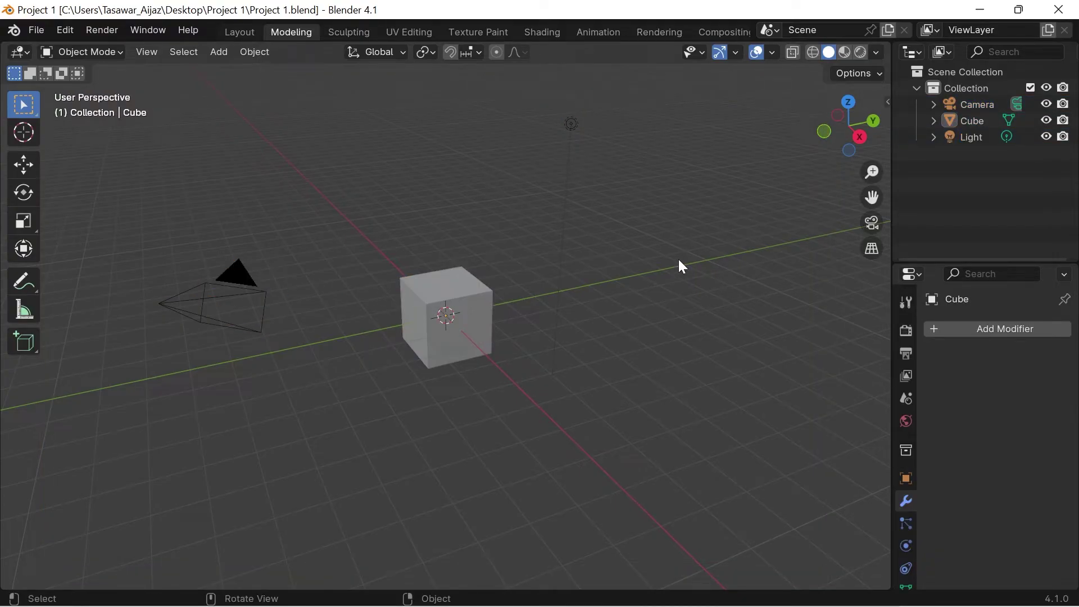
pyautogui.click(471, 302)
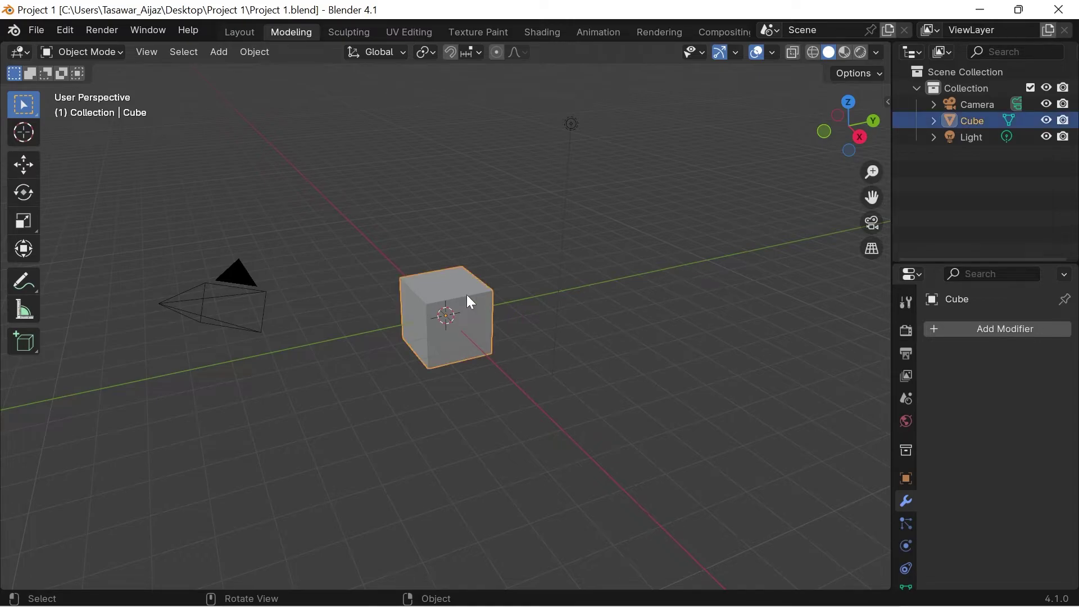
pyautogui.click(569, 120)
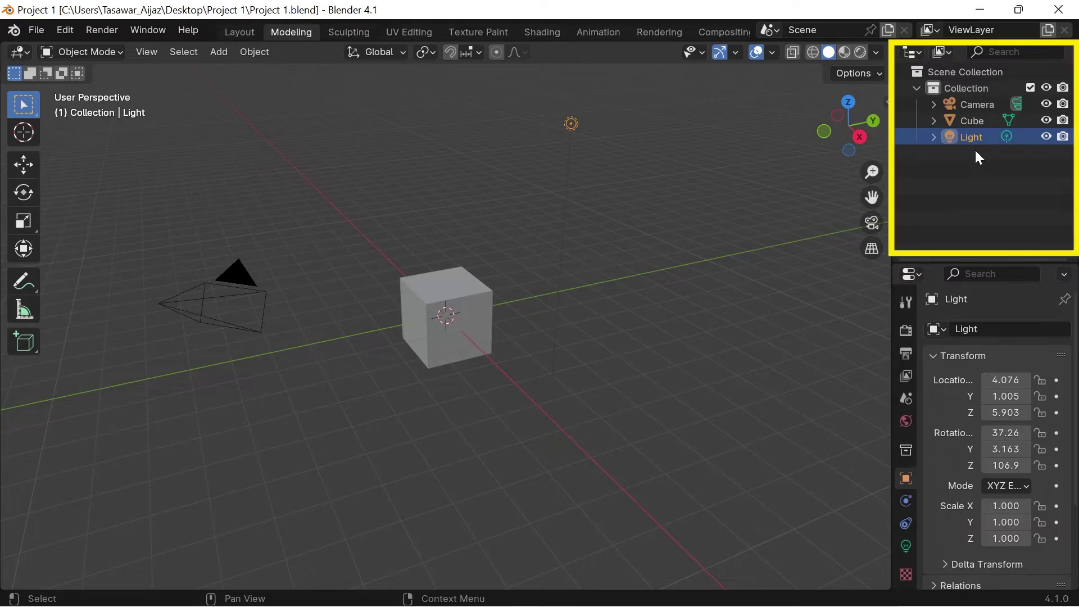
# Select Camera, Cube, Light, then Cube again from the Outliner list
pyautogui.click(981, 103)
pyautogui.click(976, 119)
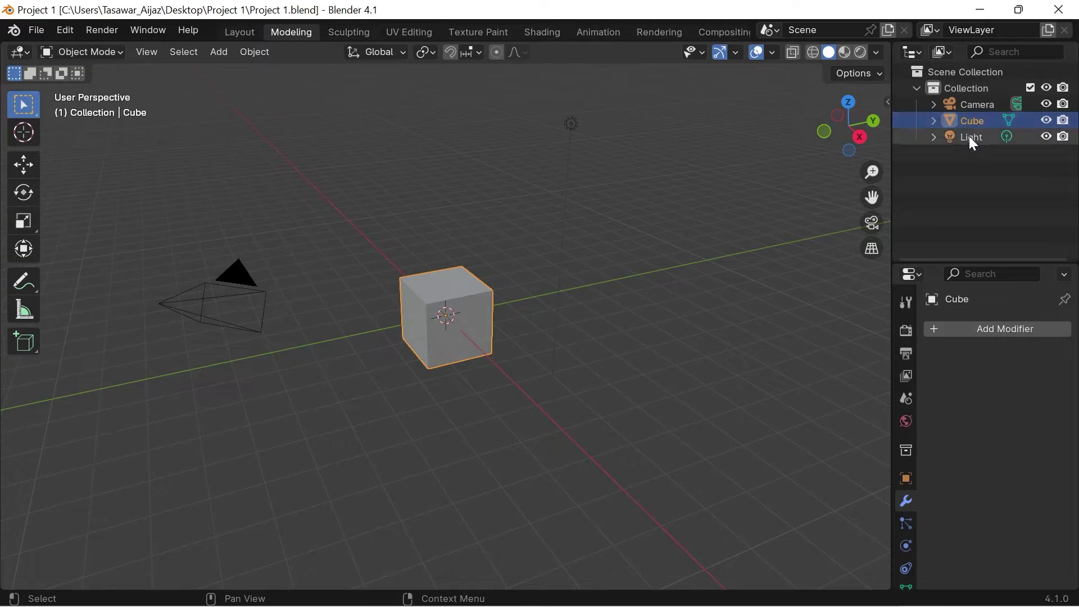
pyautogui.click(973, 144)
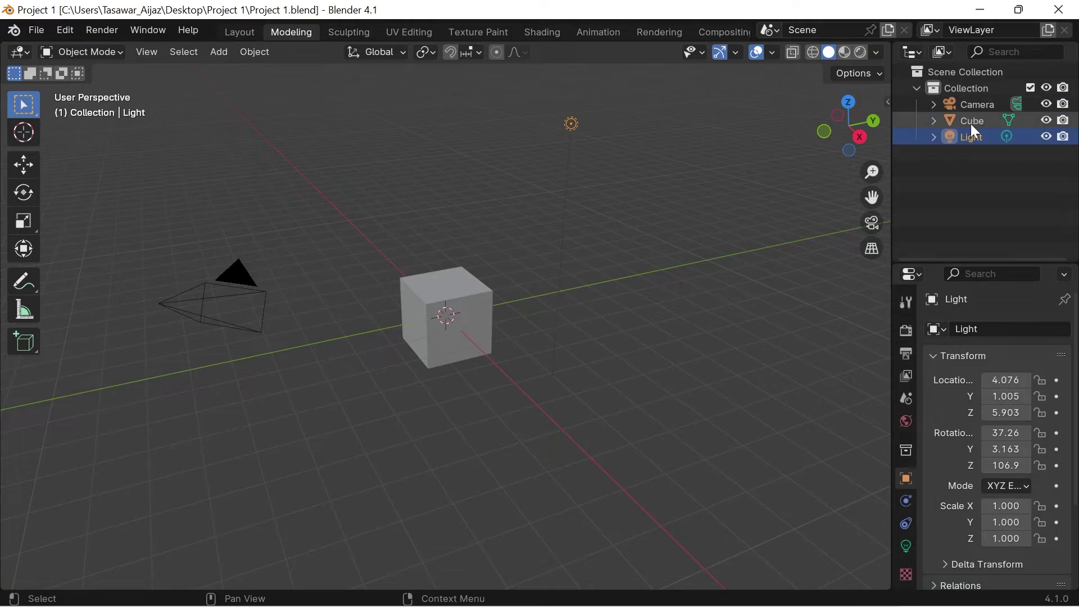
pyautogui.click(974, 124)
# Toggle the eye icons to hide and reshow the Cube, Camera and Light, leaving all visible
pyautogui.click(1042, 119)
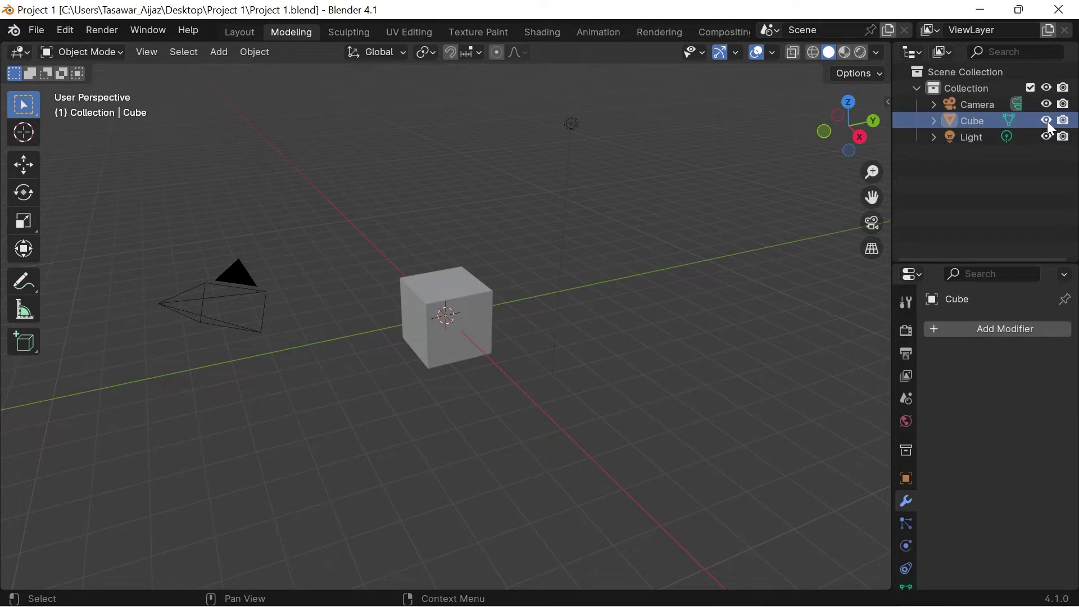
pyautogui.click(1047, 120)
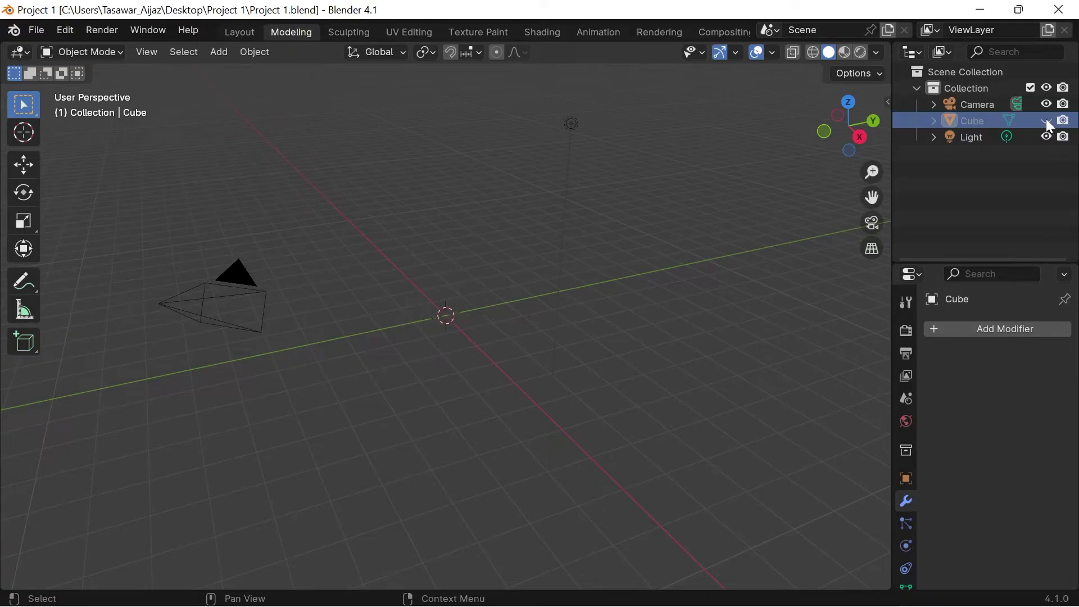
pyautogui.click(1047, 120)
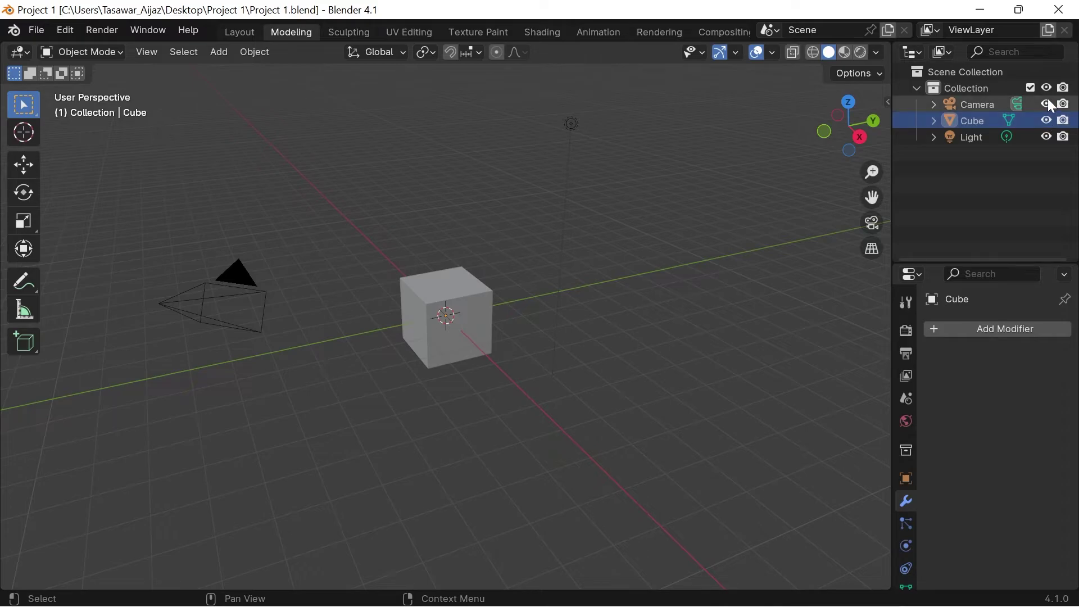
pyautogui.click(1047, 105)
pyautogui.click(1047, 105)
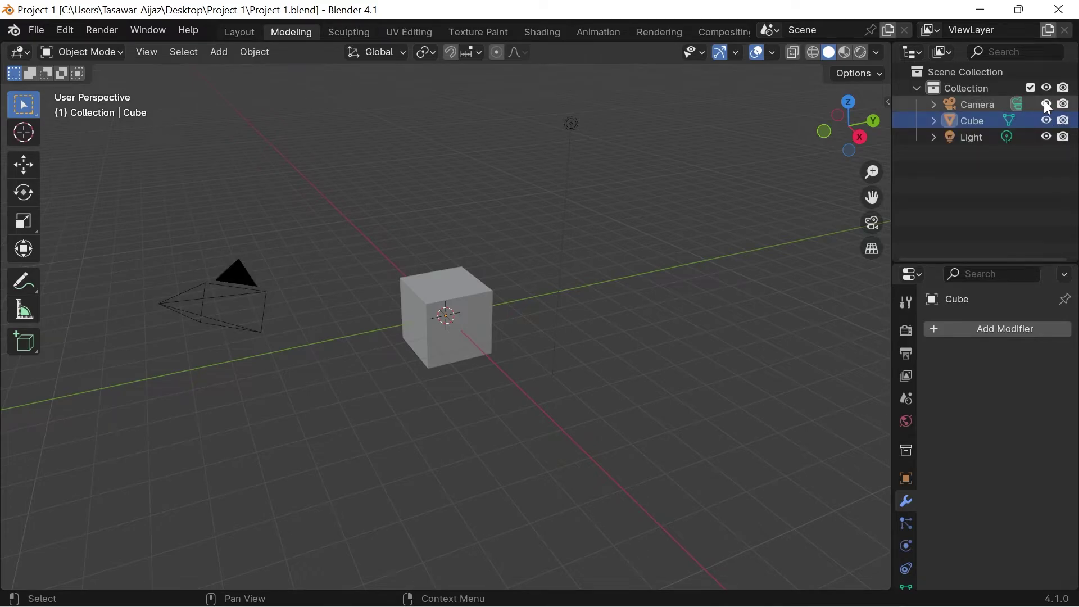
pyautogui.click(1046, 138)
pyautogui.click(1046, 137)
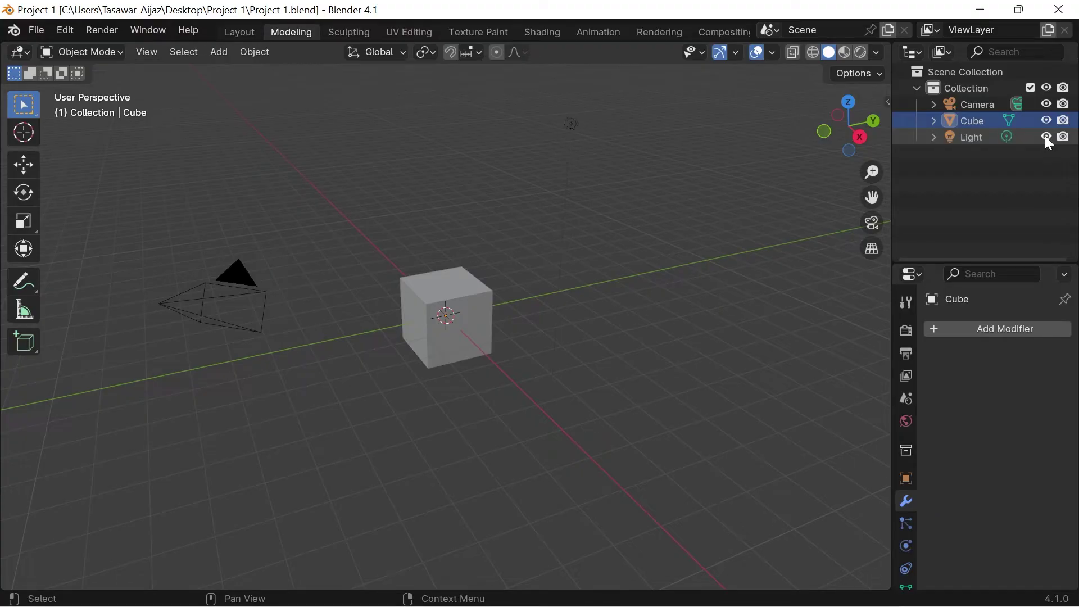
pyautogui.click(1046, 137)
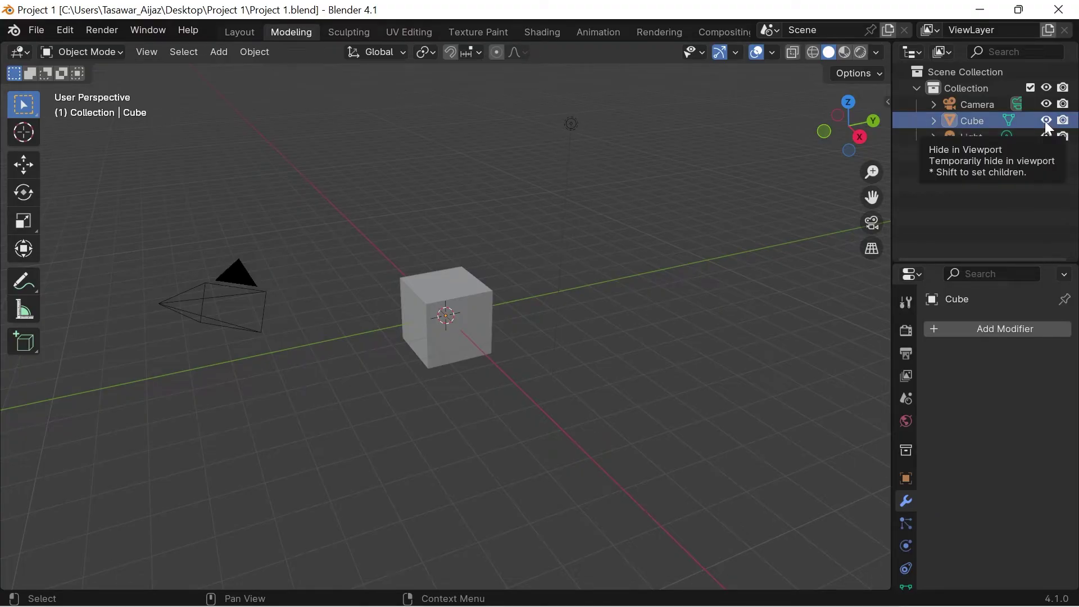
pyautogui.click(1046, 121)
pyautogui.click(1046, 122)
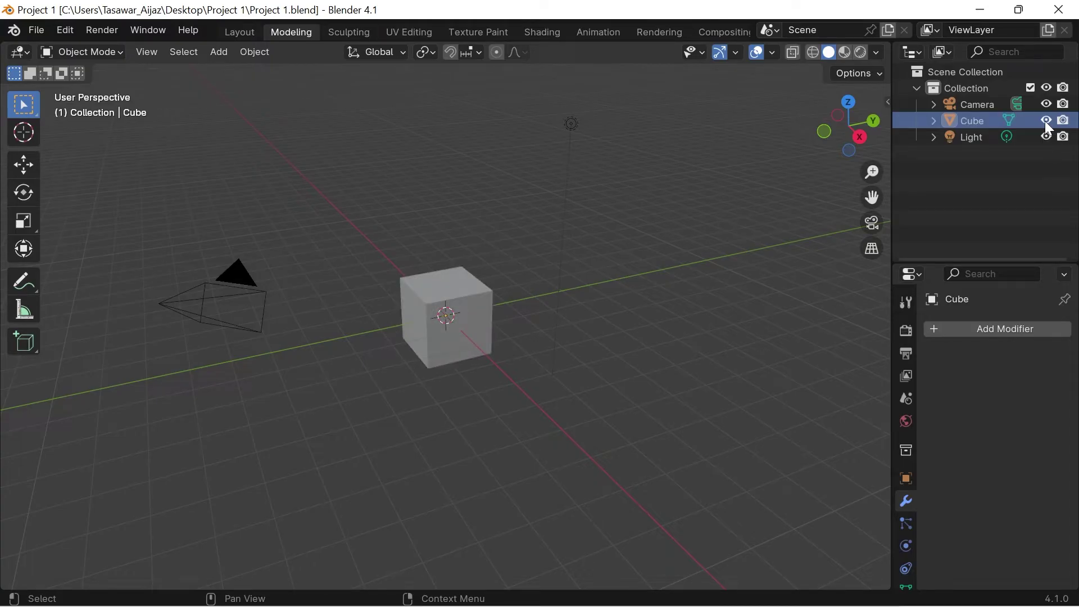
pyautogui.moveTo(982, 257)
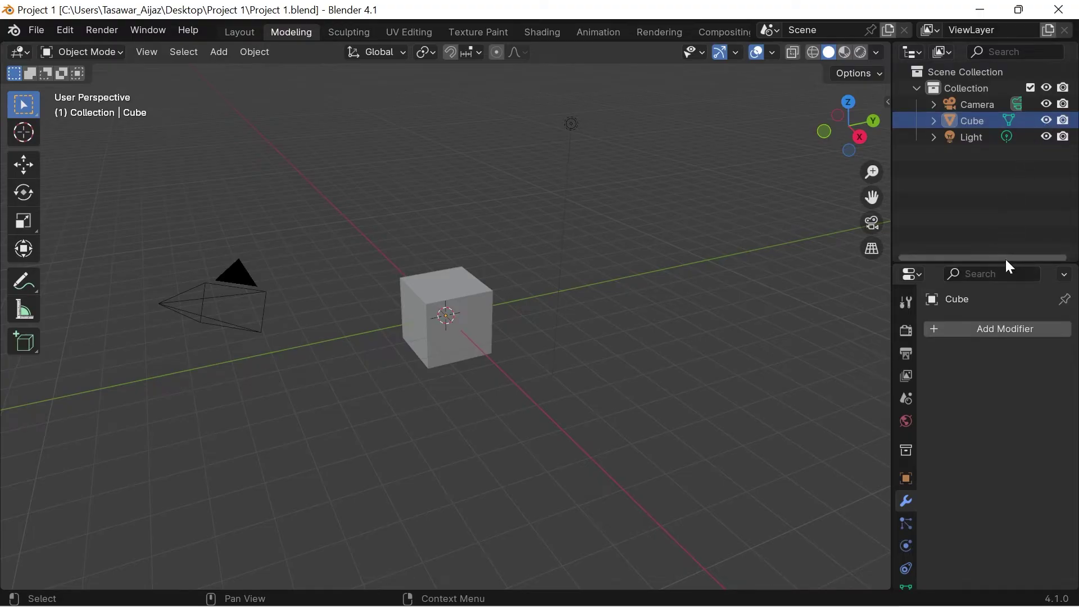
# Enlarge the Properties area and browse the Tool, Render, Output and World tabs, ending on World Strength 1.000
pyautogui.moveTo(1008, 260); pyautogui.dragTo(1012, 181)
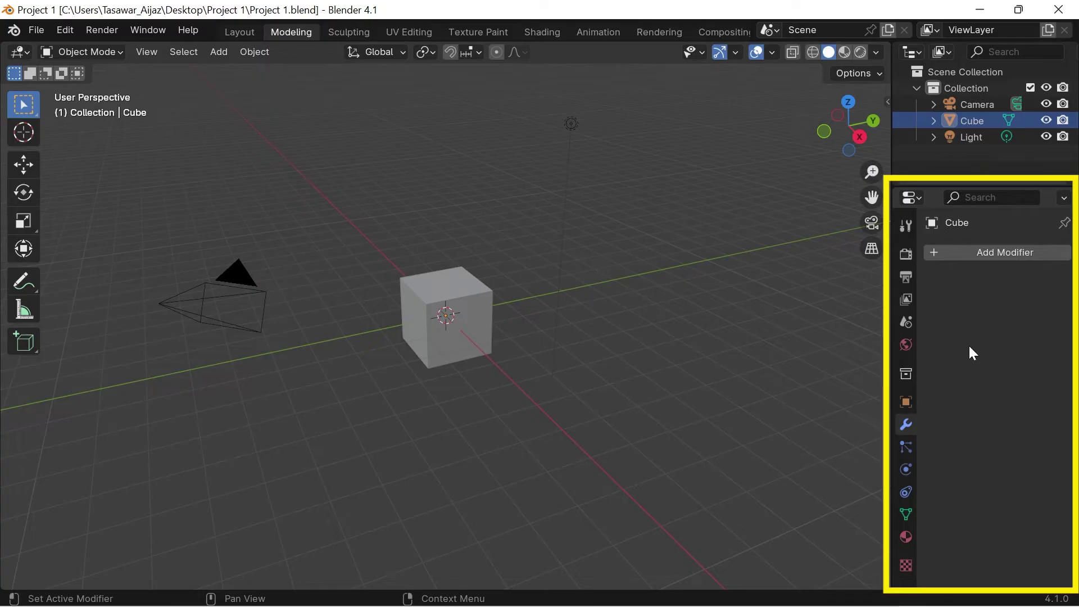
pyautogui.click(906, 229)
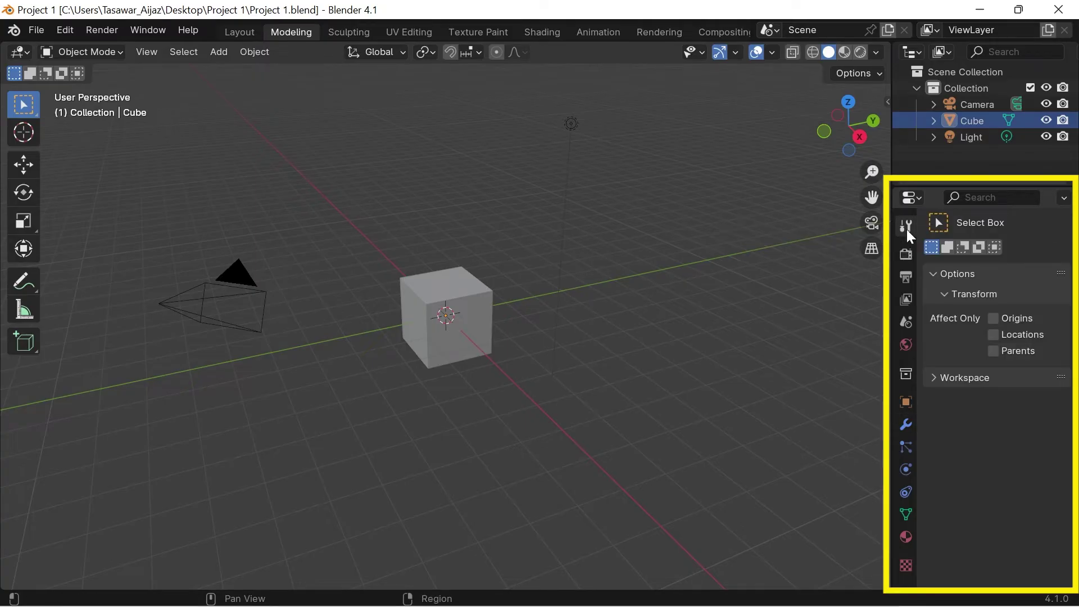
pyautogui.click(906, 254)
pyautogui.click(904, 279)
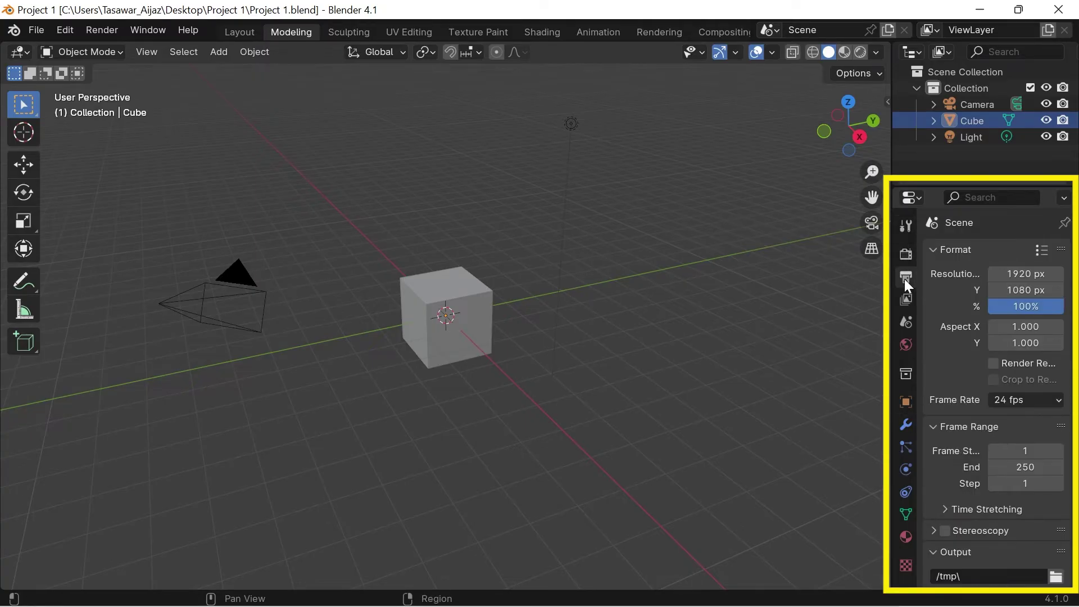
pyautogui.click(902, 347)
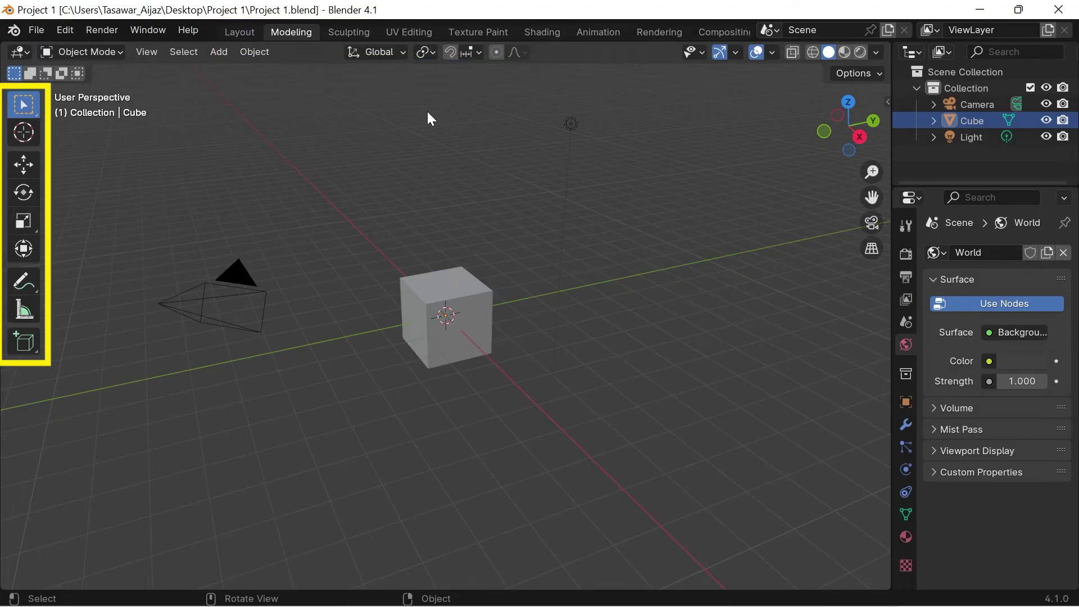
pyautogui.press('n')
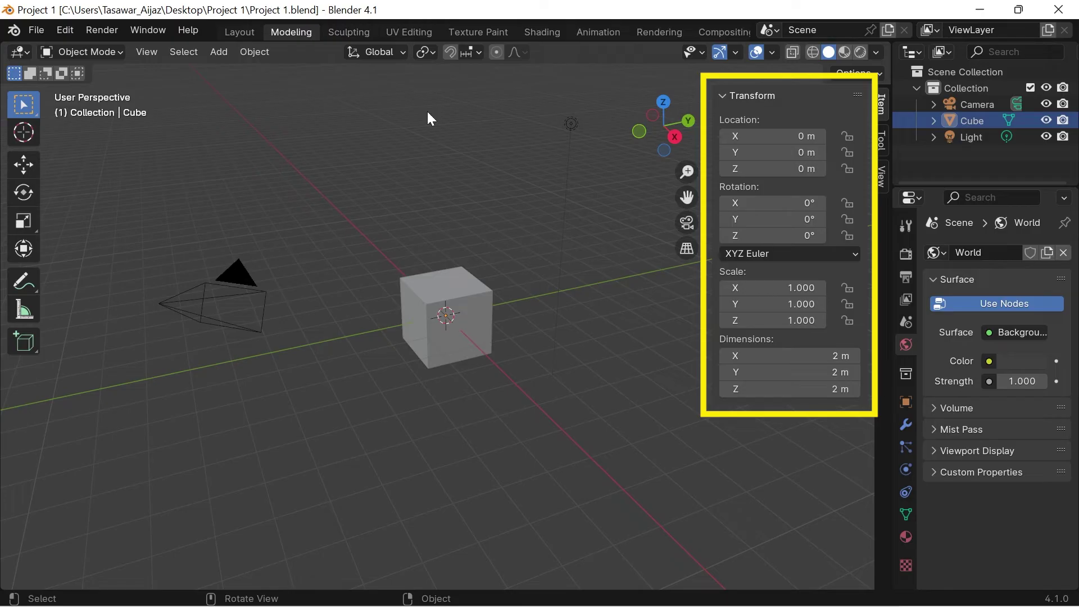
pyautogui.press('n')
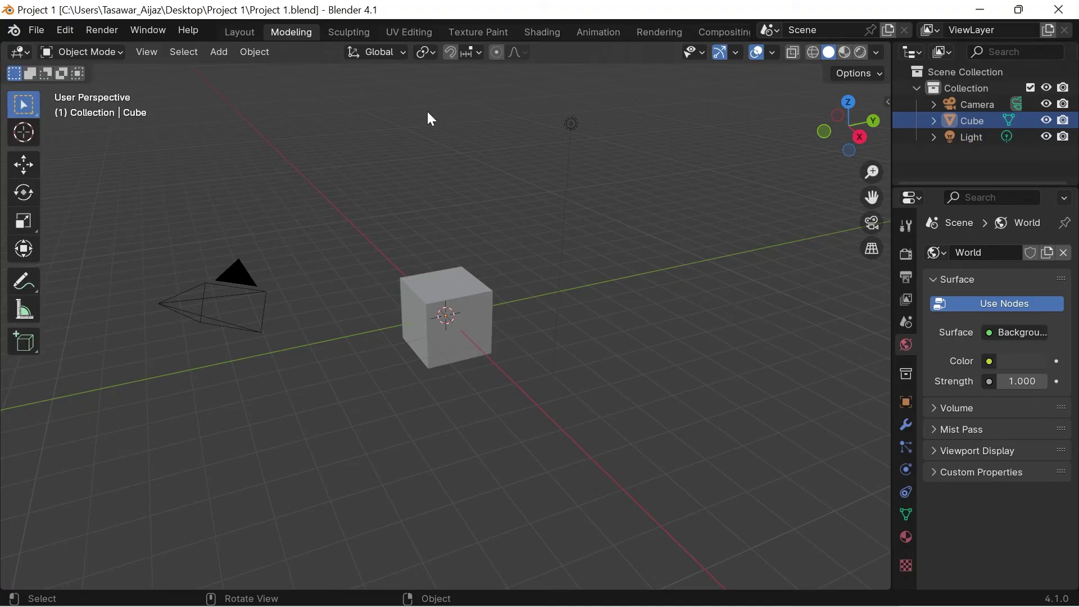
pyautogui.press('n')
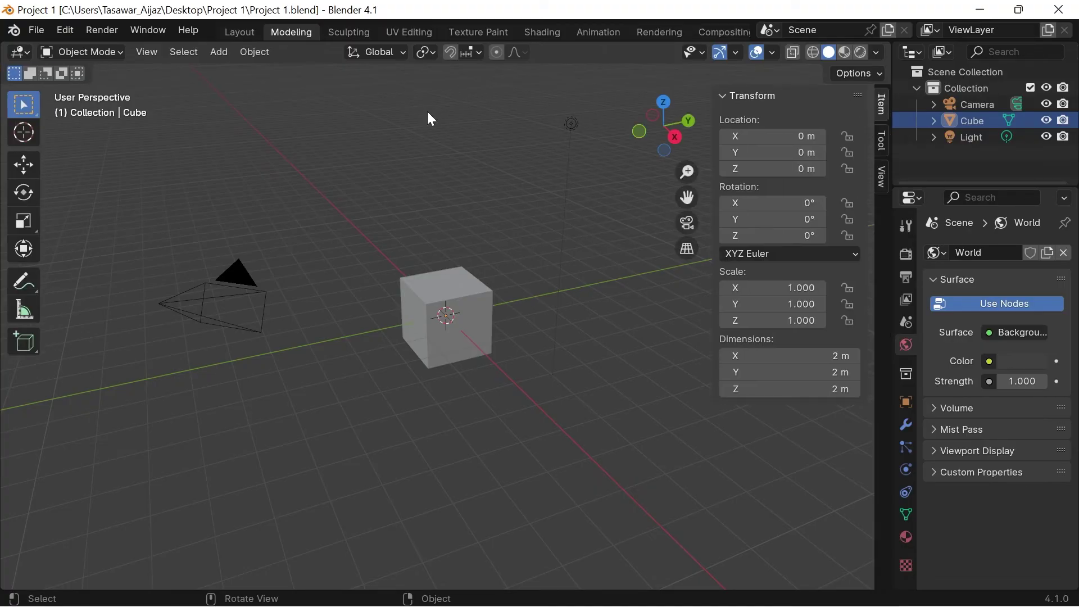
pyautogui.press('n')
pyautogui.press('n')
pyautogui.press('n')
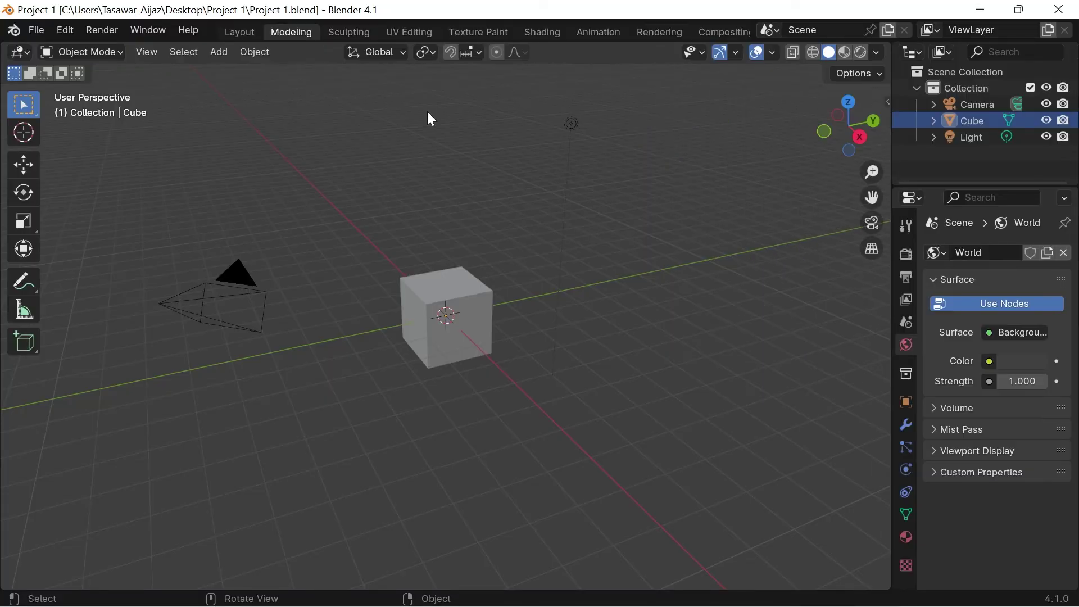